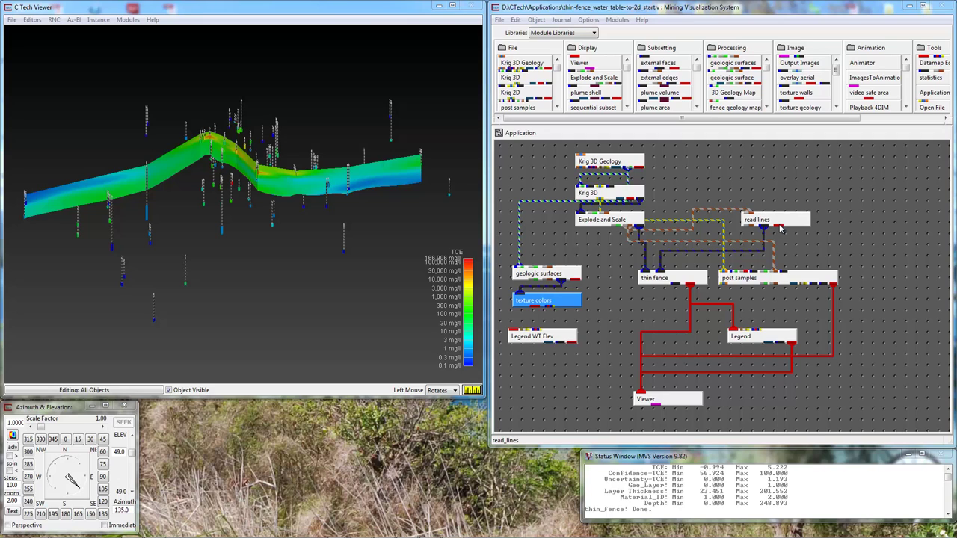
# - Wire the read lines output into the Viewer so the fence path appears above the TCE fence
pyautogui.moveTo(779, 228); pyautogui.dragTo(778, 278)
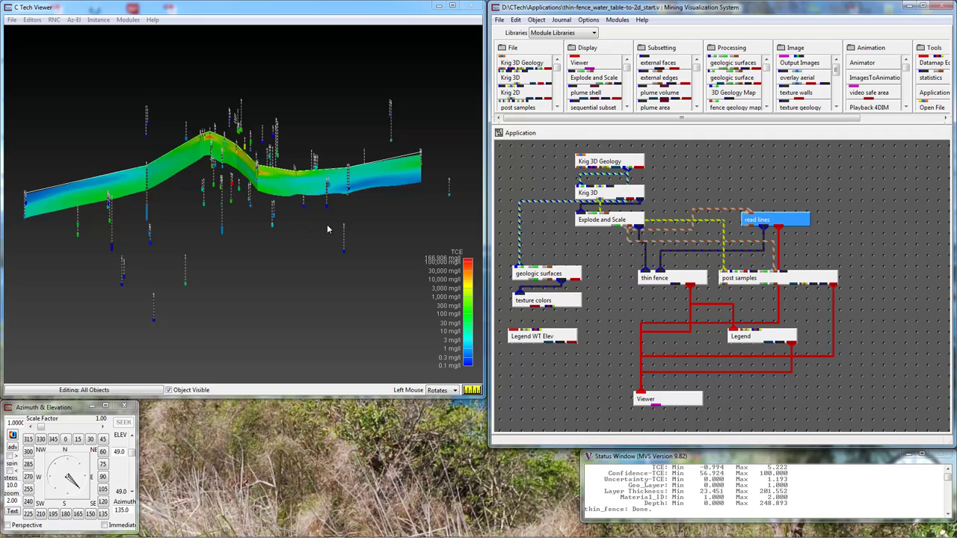
# - Disconnect the thin fence from the Viewer and inspect the fence path in a zoomed Top View
pyautogui.click(689, 282)
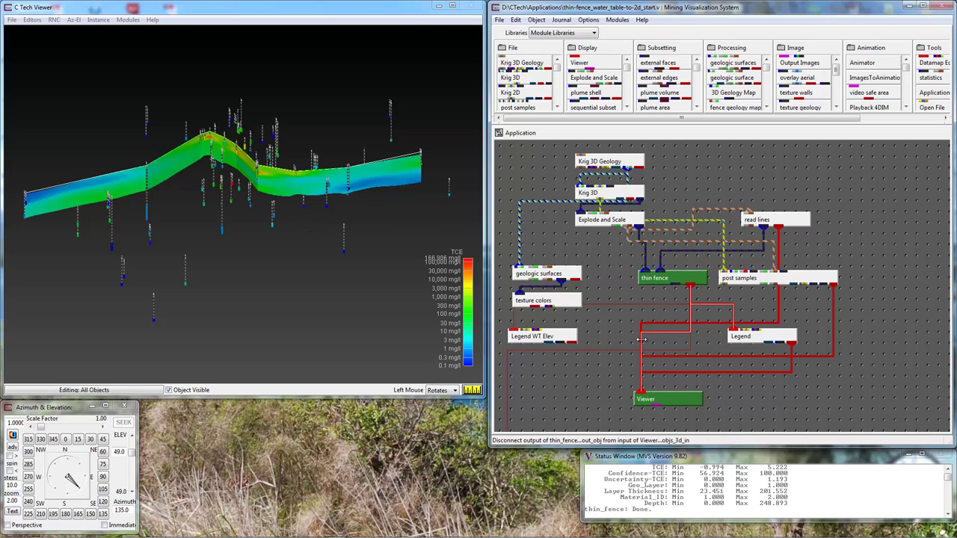
pyautogui.click(55, 20)
pyautogui.click(74, 42)
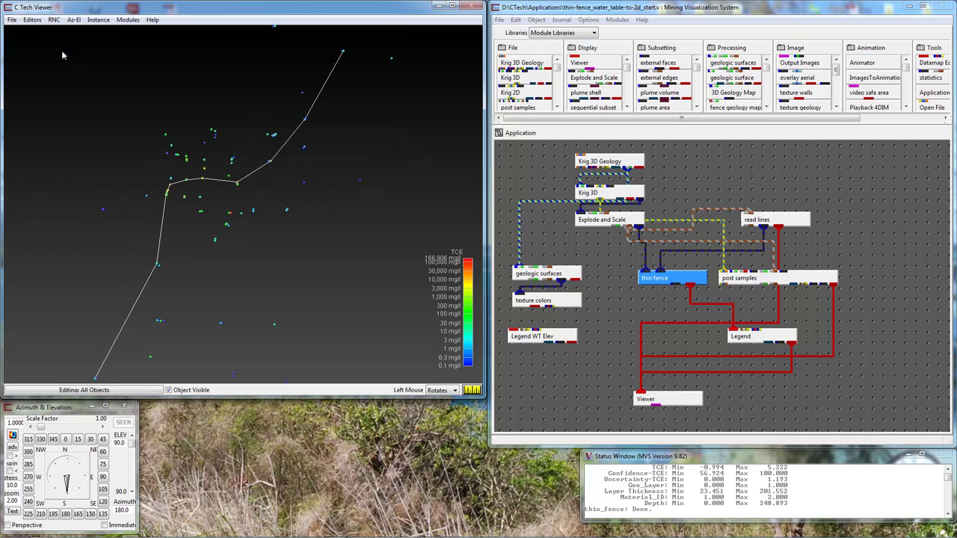
pyautogui.scroll(5, 160, 239)
pyautogui.moveTo(100, 201); pyautogui.dragTo(100, 205)
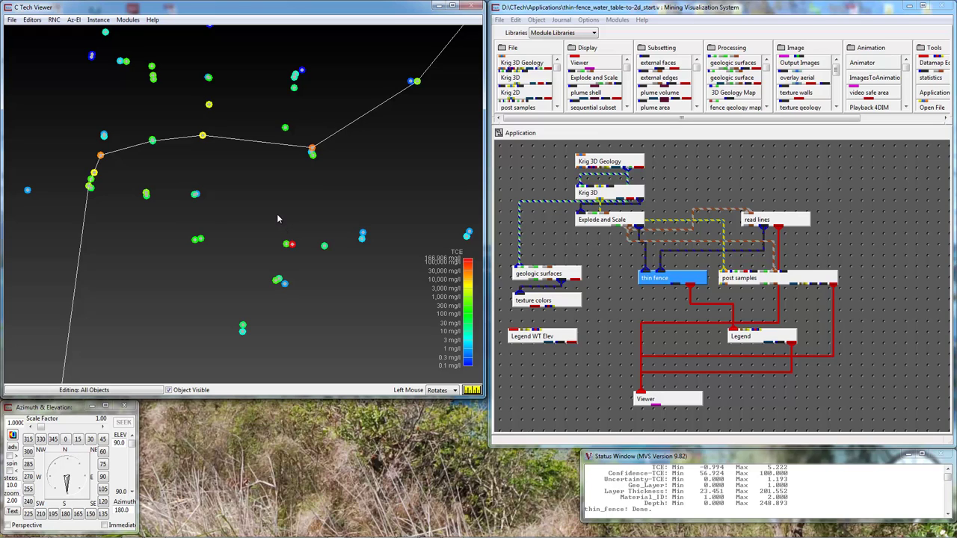
pyautogui.scroll(-5, 273, 214)
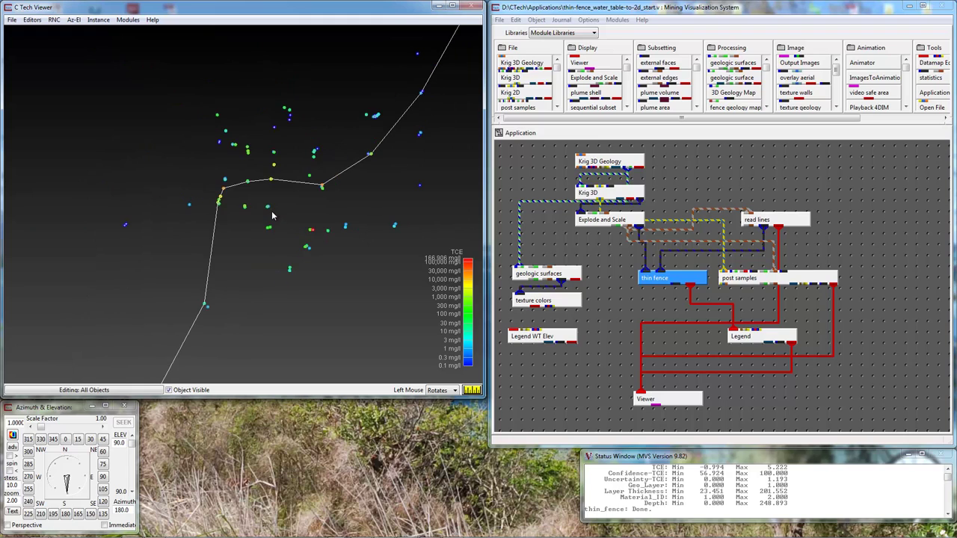
pyautogui.scroll(-5, 272, 217)
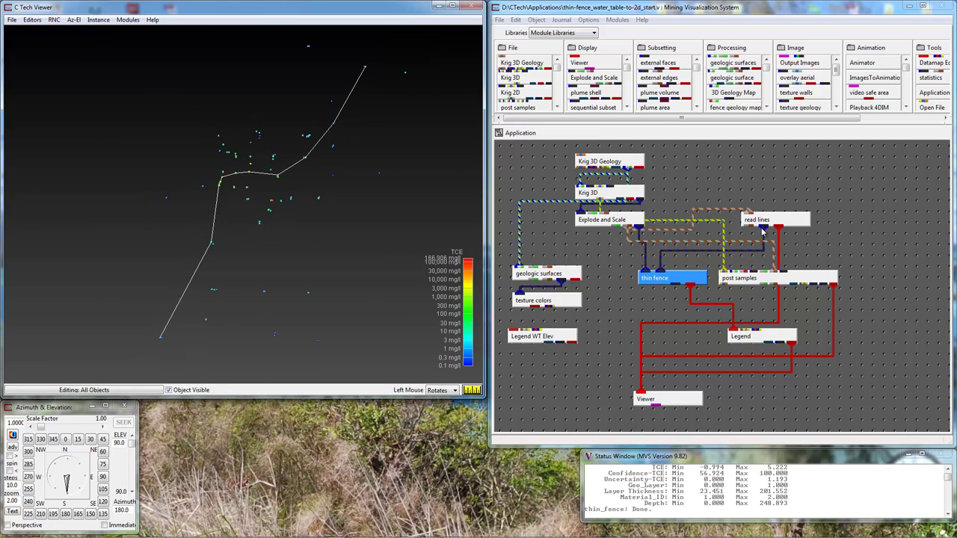
# - Remove the path line, reconnect the thin fence, and set azimuth 150 with a lower elevation
pyautogui.click(778, 226)
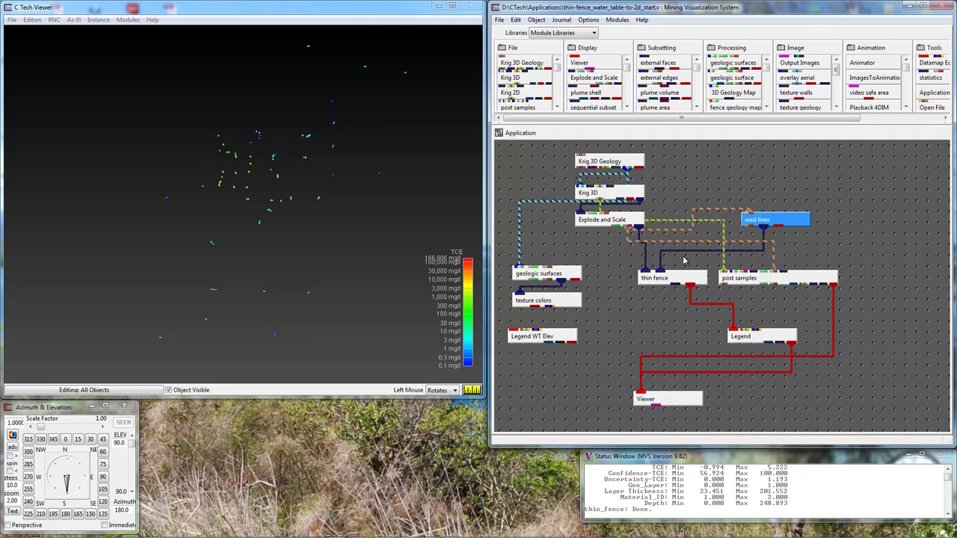
pyautogui.moveTo(692, 286); pyautogui.dragTo(644, 394)
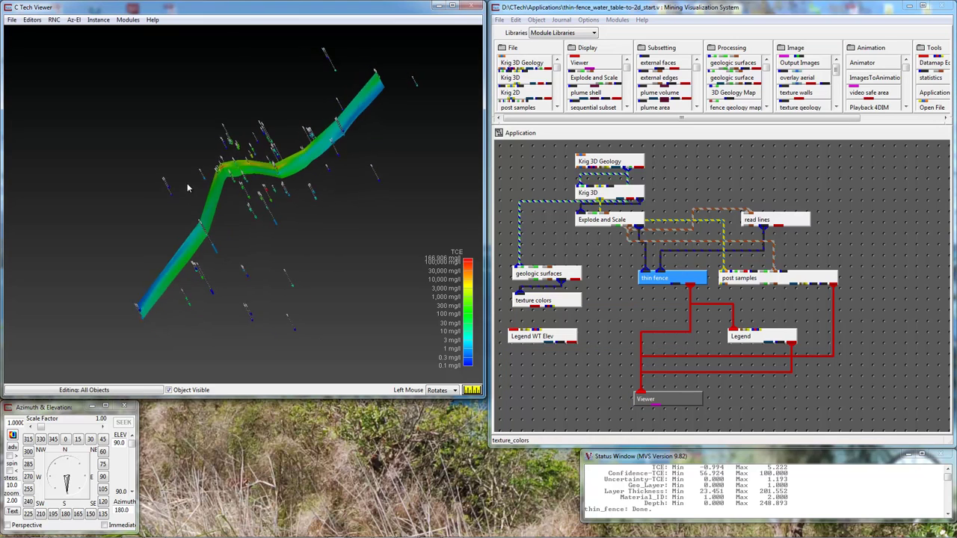
pyautogui.click(89, 513)
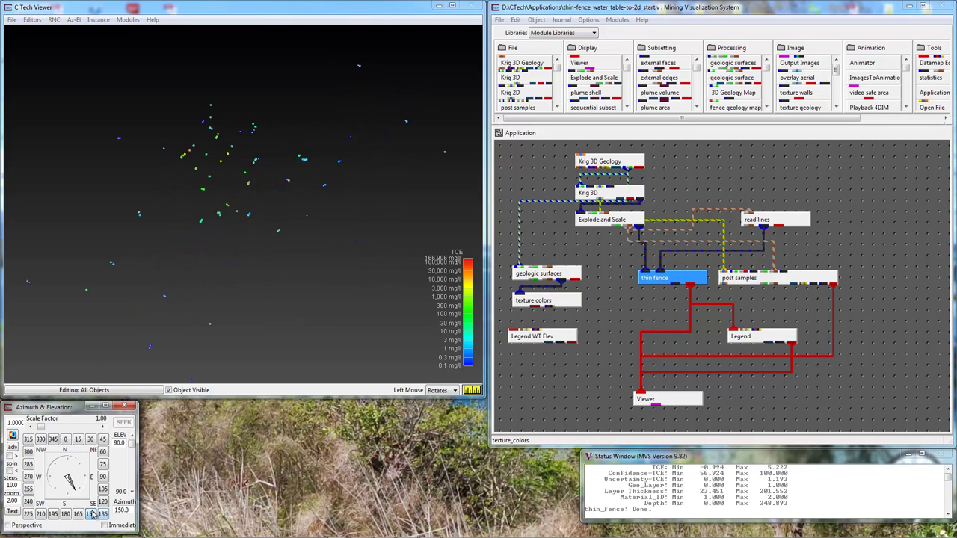
pyautogui.click(132, 466)
pyautogui.click(134, 467)
pyautogui.click(133, 467)
pyautogui.click(134, 467)
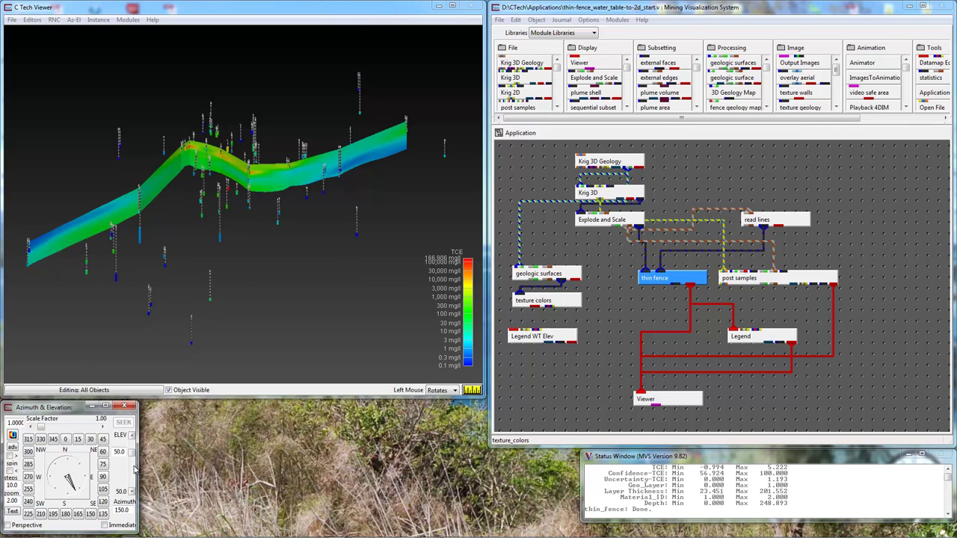
pyautogui.click(134, 467)
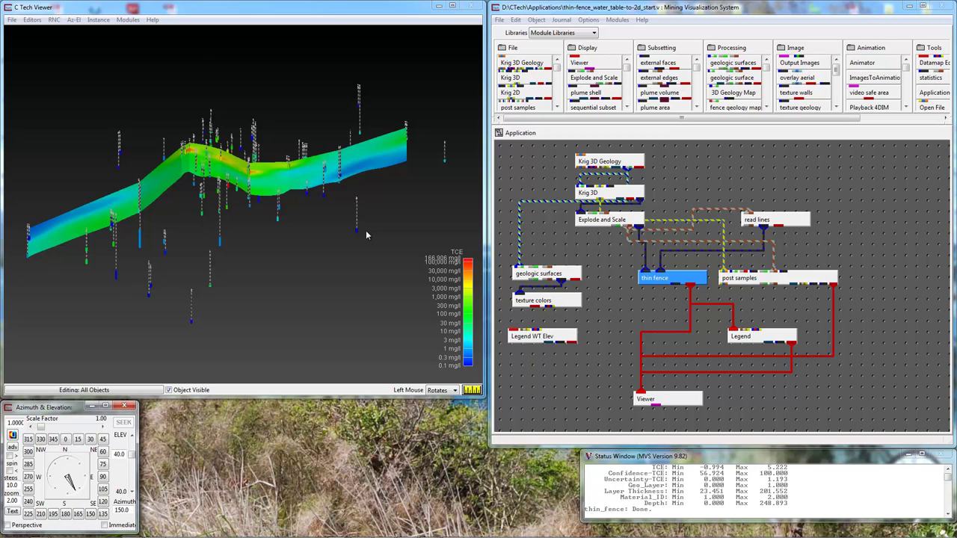
# - Enable Straighten to 2D on thin fence, then wire read lines into post samples' subset-surface input
pyautogui.doubleClick(677, 282)
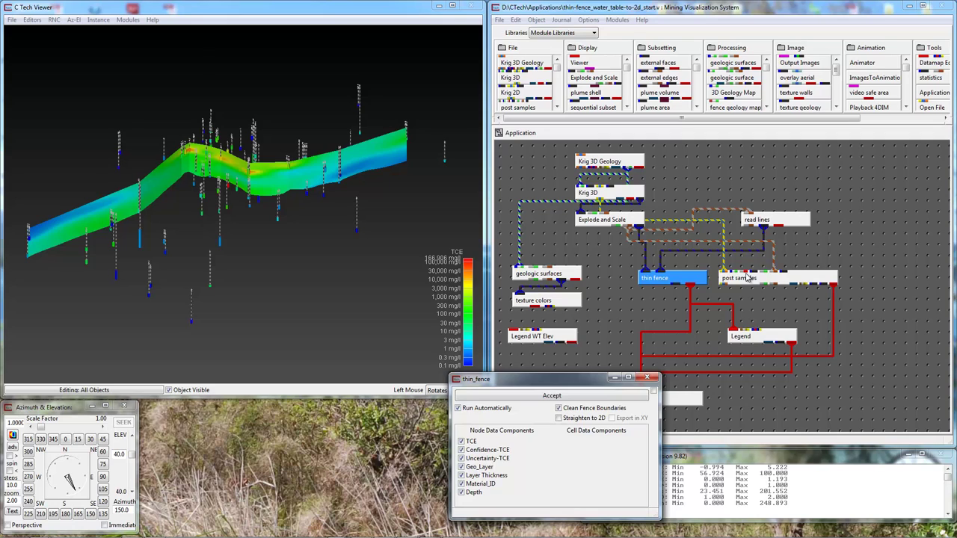
pyautogui.click(560, 418)
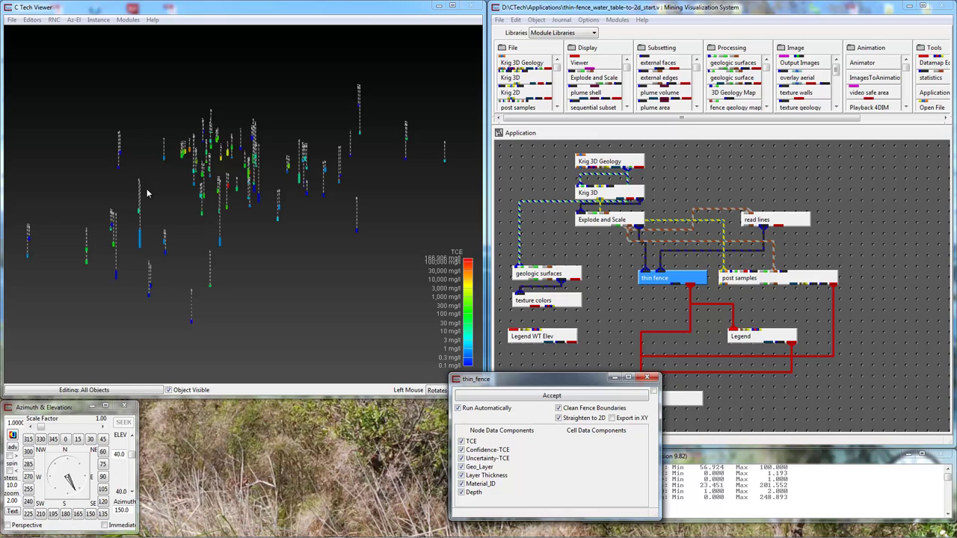
pyautogui.click(32, 19)
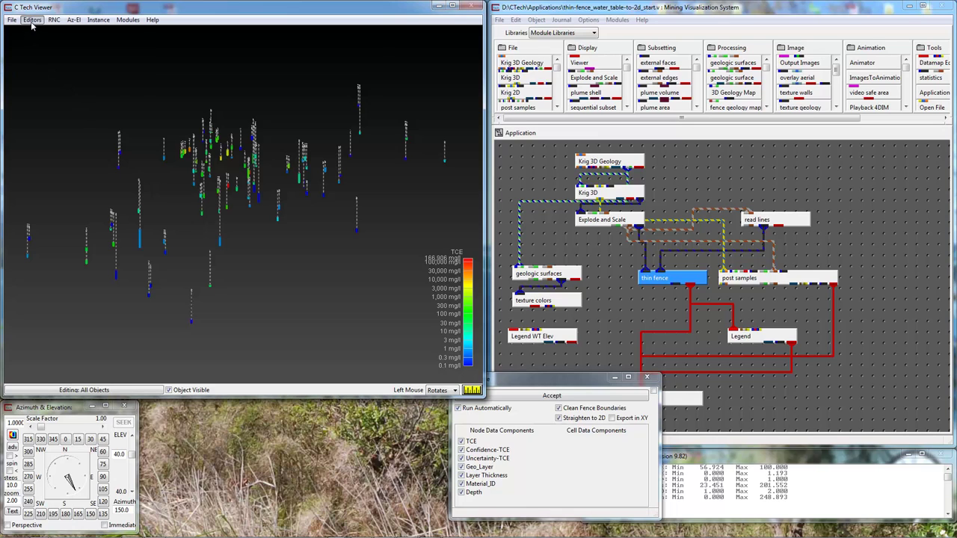
pyautogui.moveTo(46, 90)
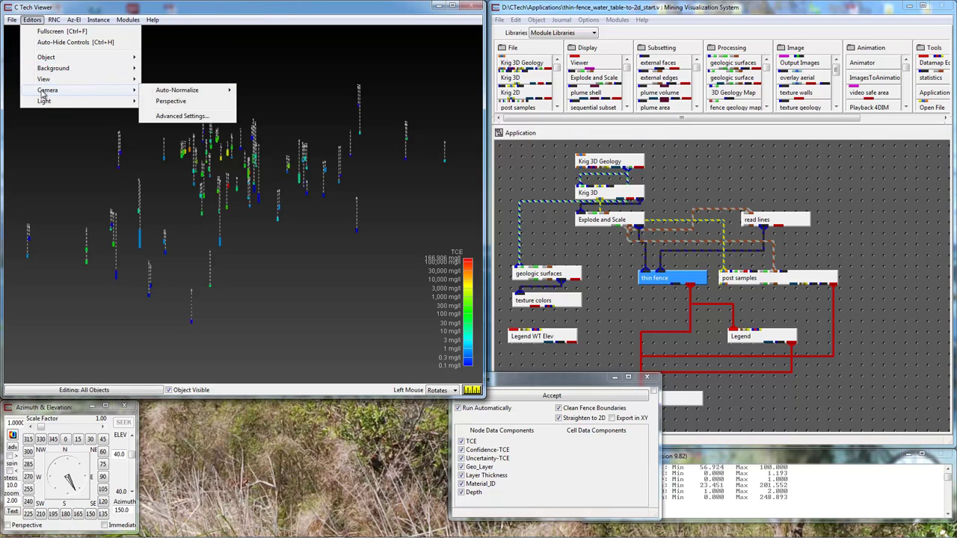
pyautogui.moveTo(184, 90)
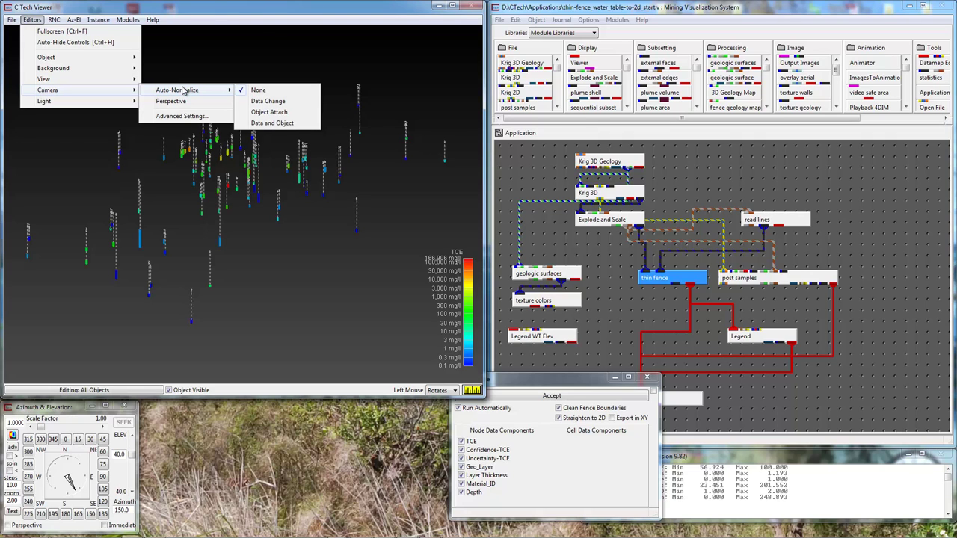
pyautogui.click(242, 9)
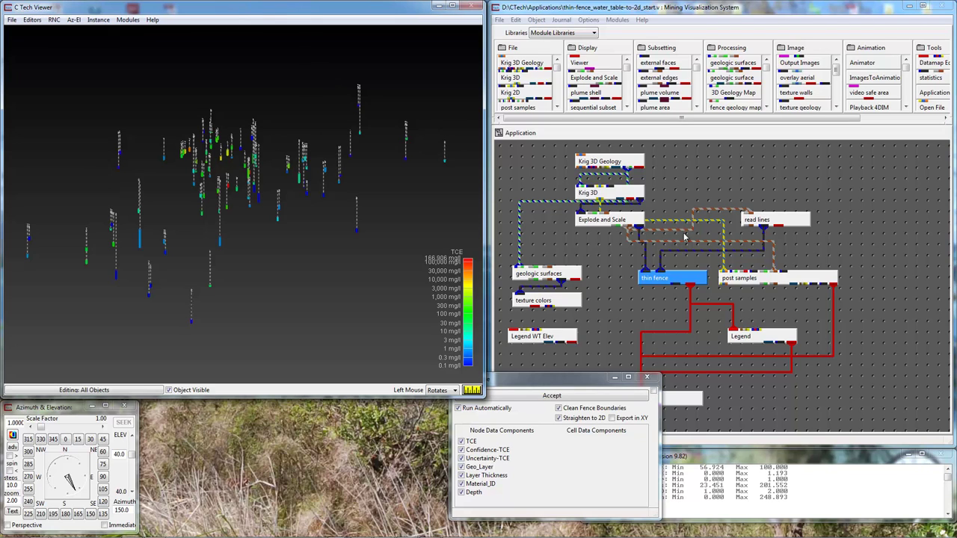
pyautogui.moveTo(763, 227); pyautogui.dragTo(760, 281)
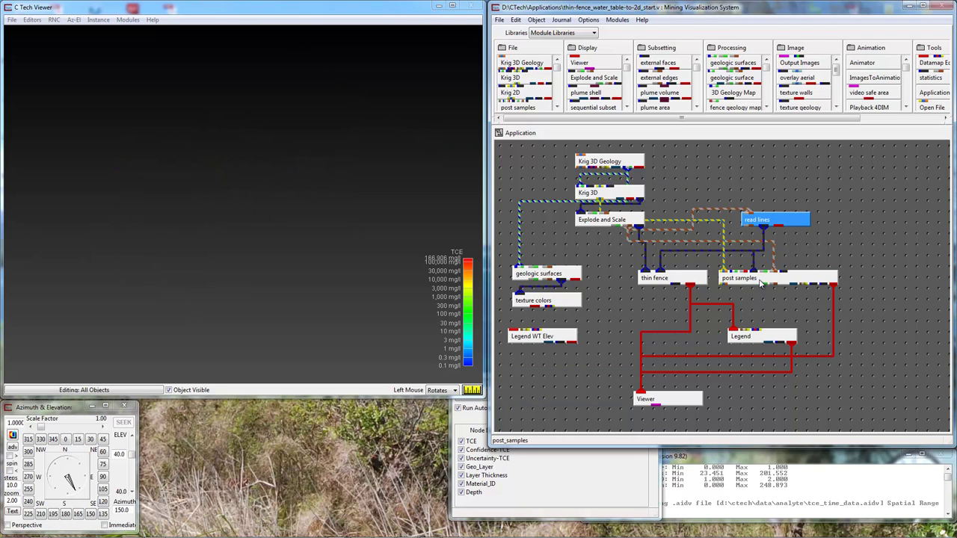
# - Turn on Samples in post samples with Tubes and Straighten to 2D
pyautogui.doubleClick(760, 282)
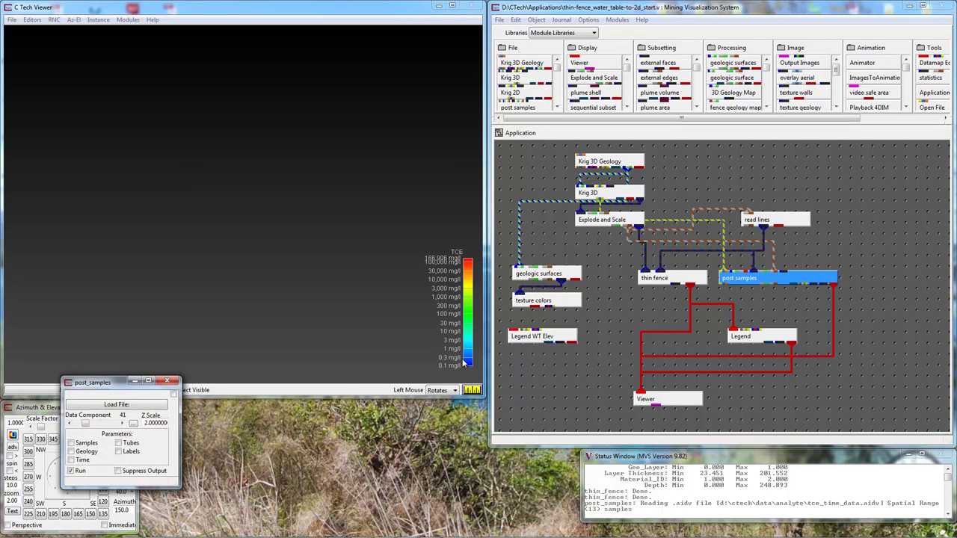
pyautogui.click(92, 445)
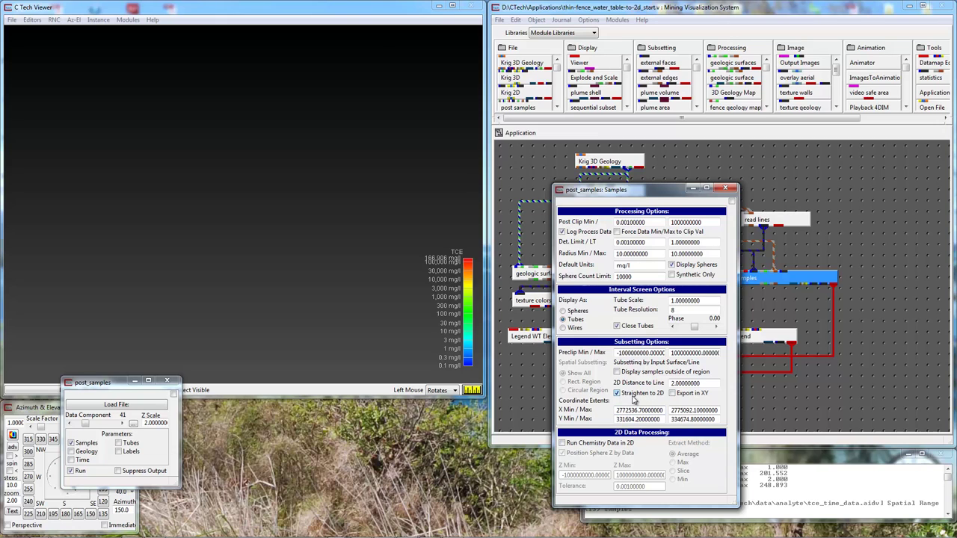
pyautogui.click(72, 443)
pyautogui.click(12, 435)
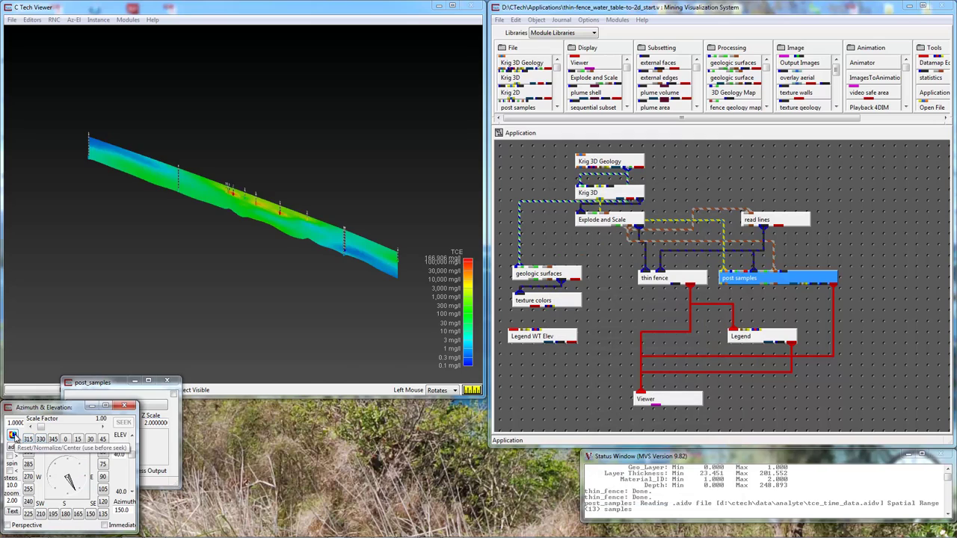
# - View the section at azimuth 180 and elevation 0, zoom and tilt, then return to azimuth 180
pyautogui.click(65, 513)
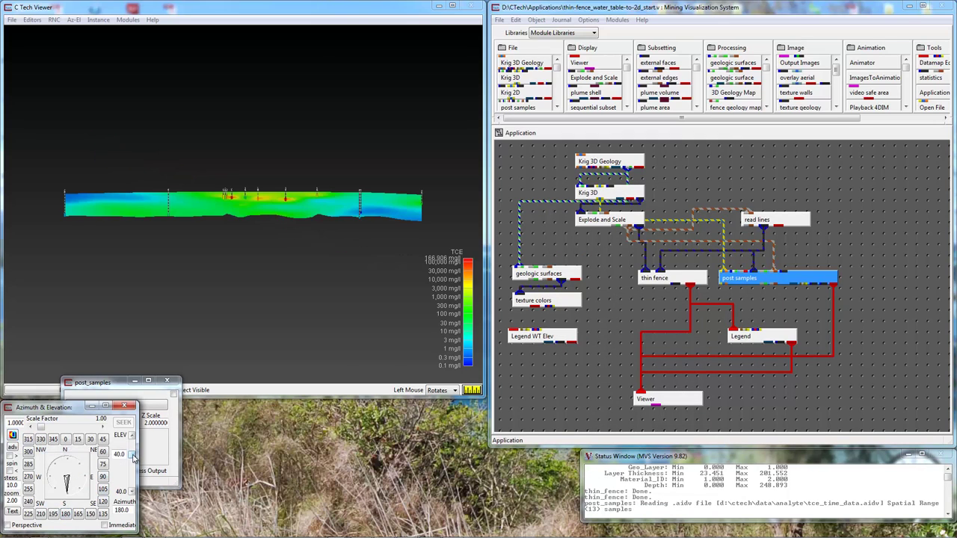
pyautogui.moveTo(134, 457); pyautogui.dragTo(123, 481)
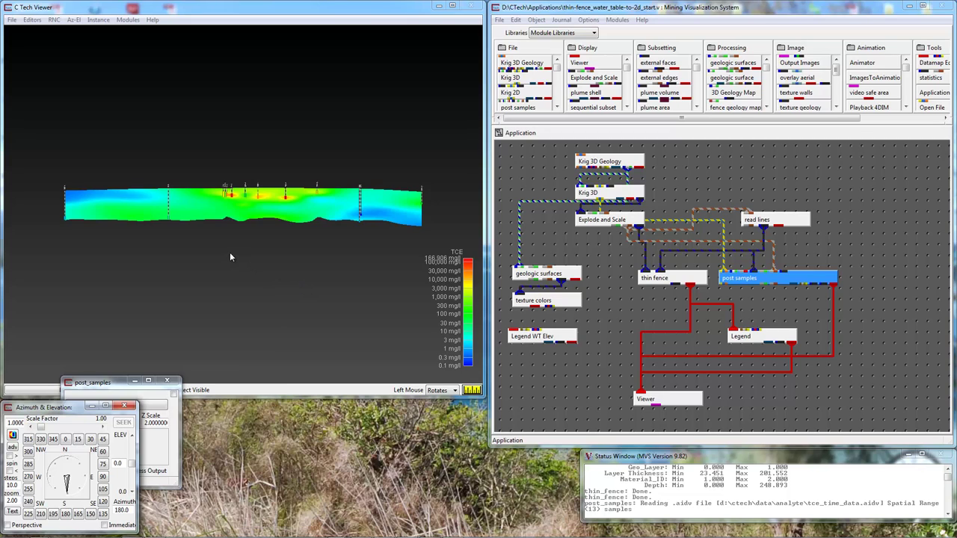
pyautogui.click(250, 208)
pyautogui.moveTo(250, 207); pyautogui.dragTo(259, 363)
pyautogui.scroll(3, 249, 265)
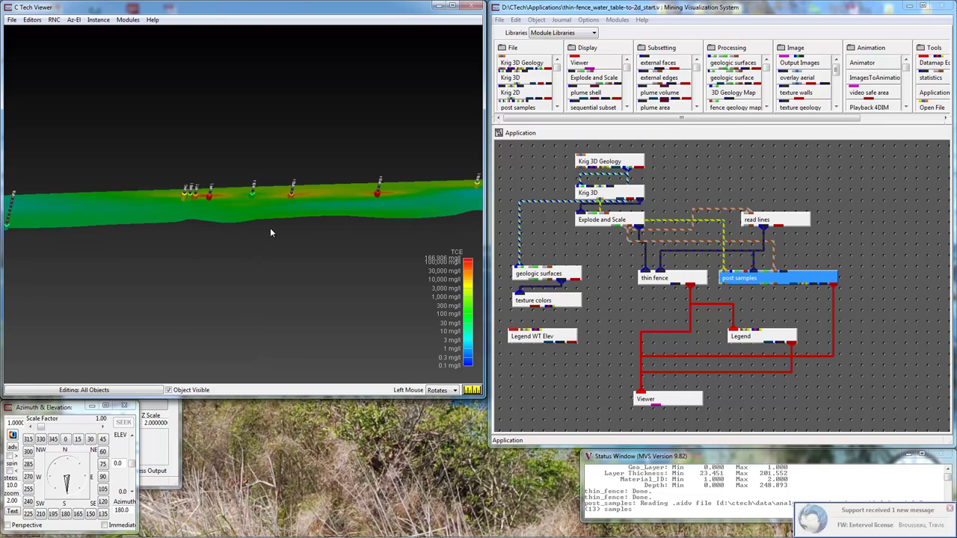
pyautogui.scroll(1, 285, 207)
pyautogui.moveTo(287, 200); pyautogui.dragTo(289, 178)
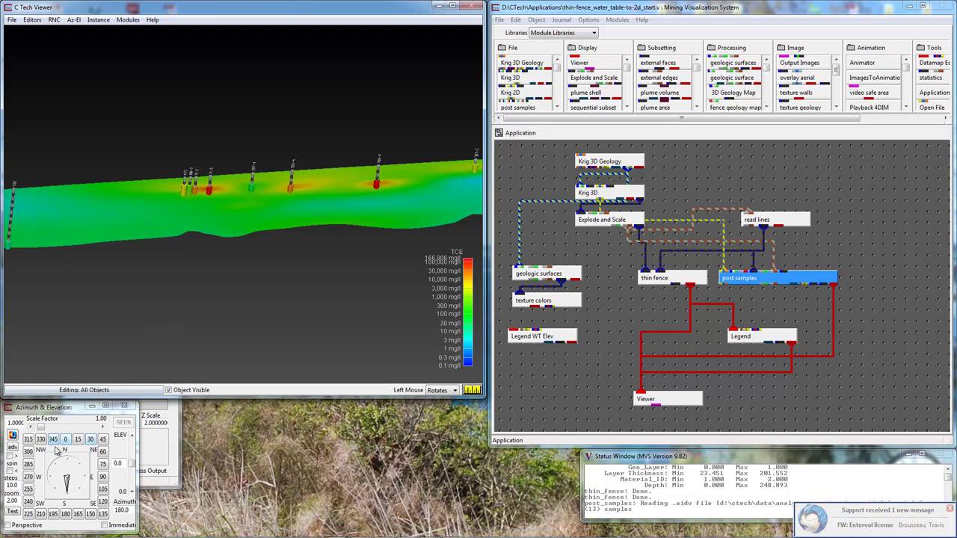
pyautogui.click(66, 514)
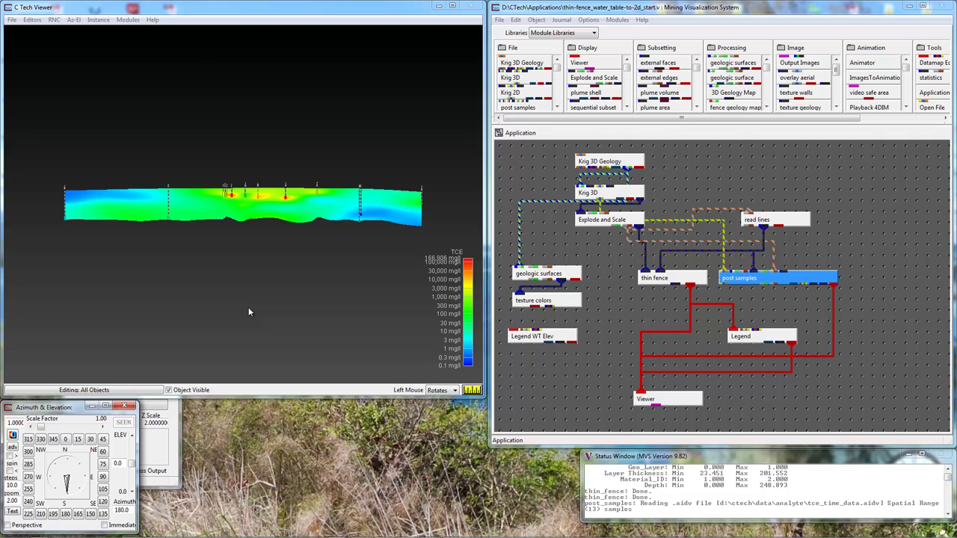
# - Turn off Straighten to 2D in the thin fence settings
pyautogui.doubleClick(691, 281)
pyautogui.click(557, 419)
pyautogui.click(558, 419)
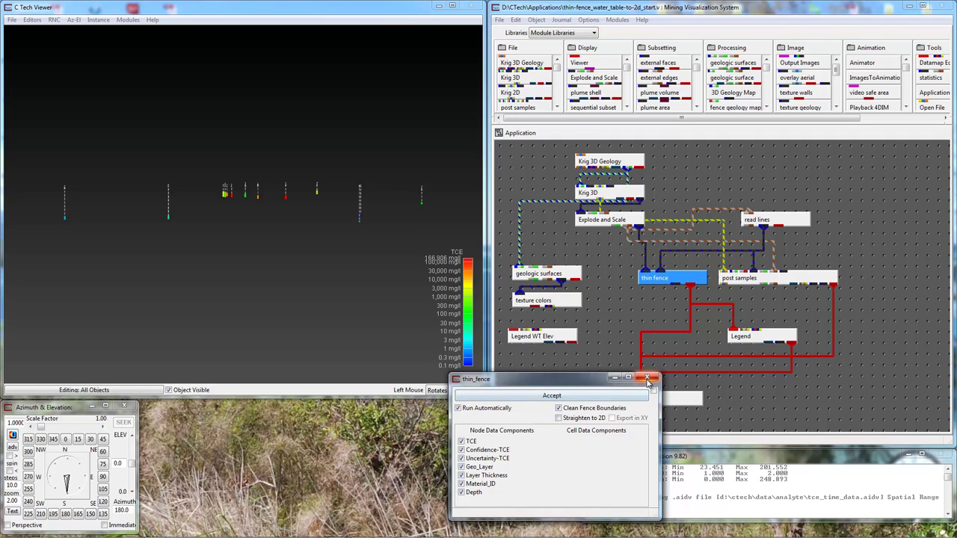
pyautogui.click(648, 379)
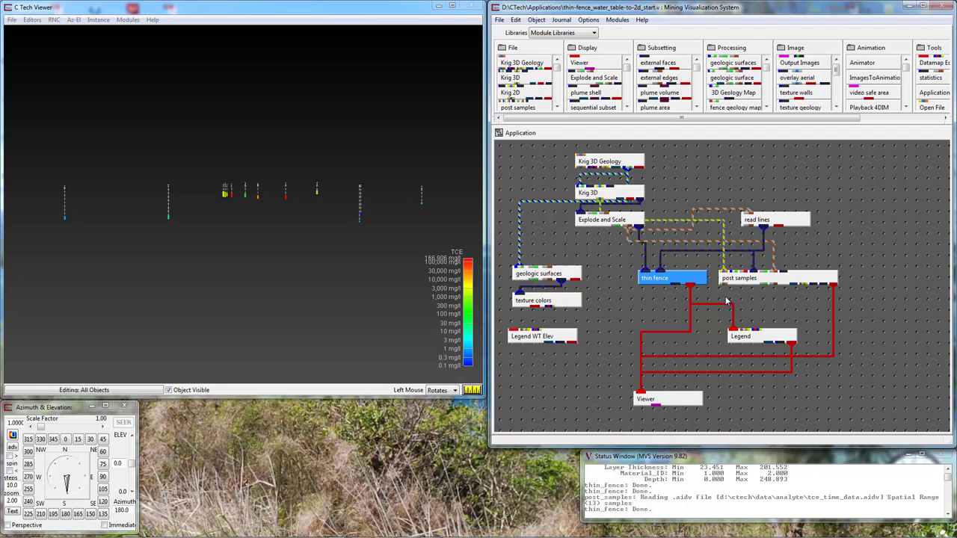
# - Open the post samples sample options and raise the view elevation to 42.2
pyautogui.doubleClick(737, 281)
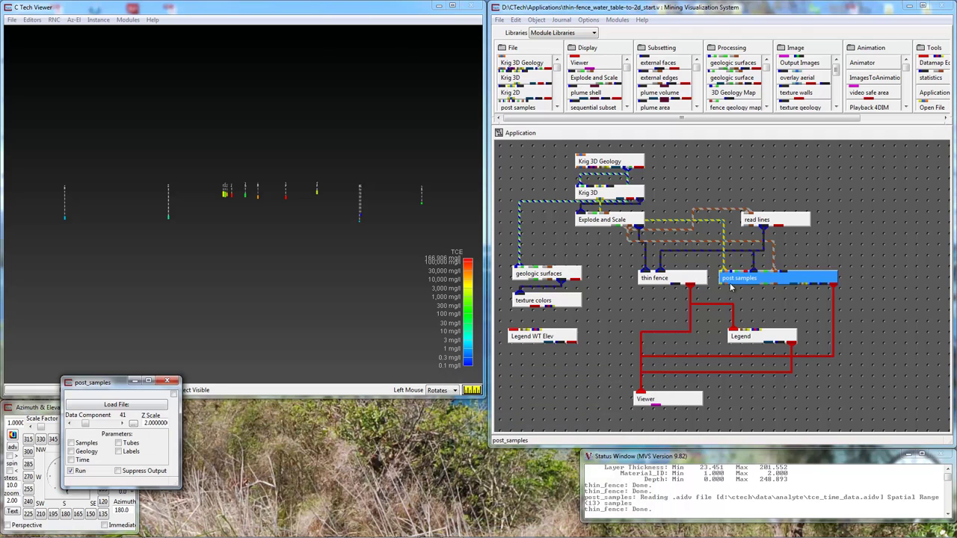
pyautogui.click(90, 444)
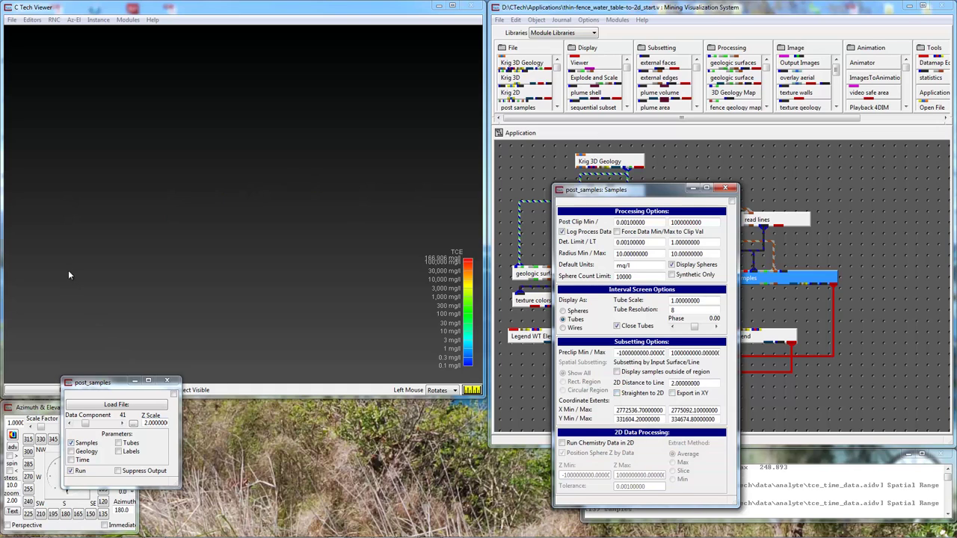
pyautogui.click(14, 436)
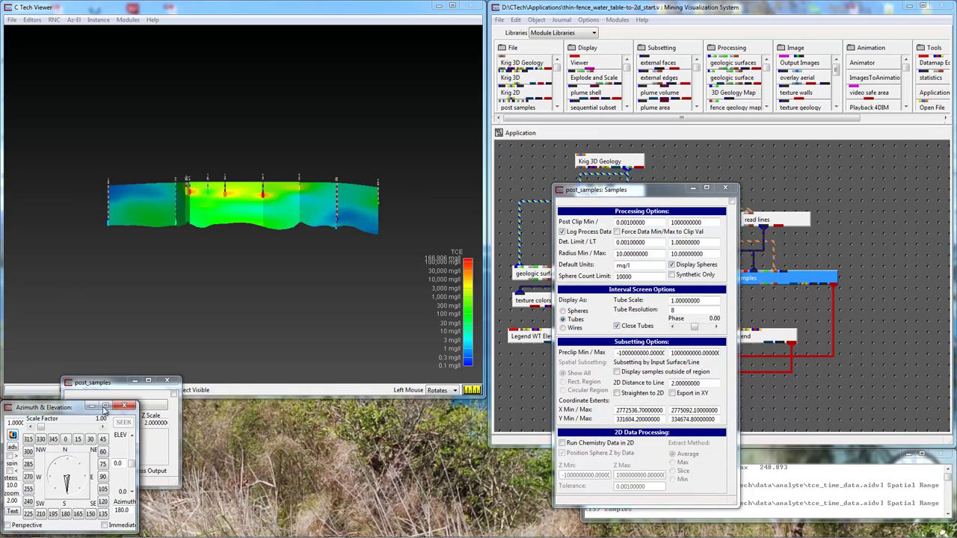
pyautogui.click(167, 383)
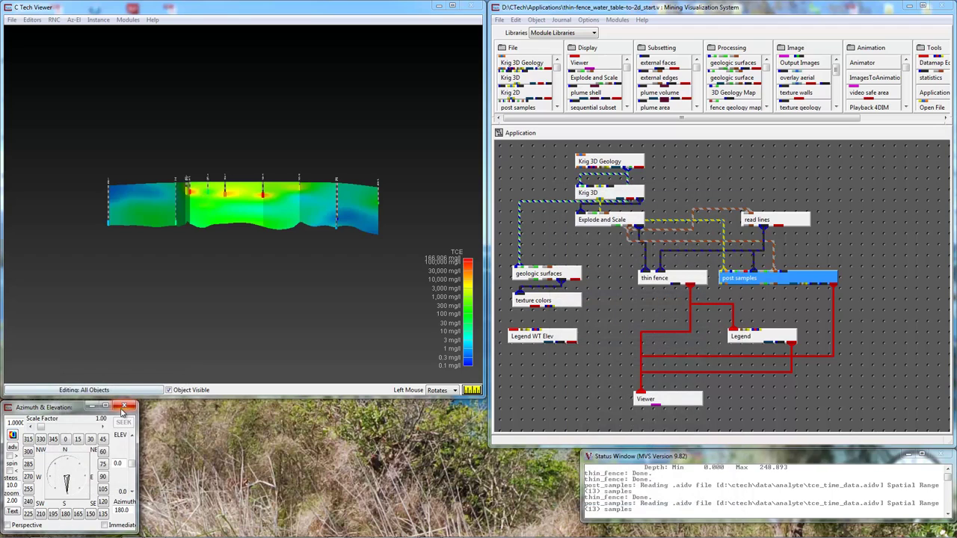
pyautogui.moveTo(132, 467); pyautogui.dragTo(132, 453)
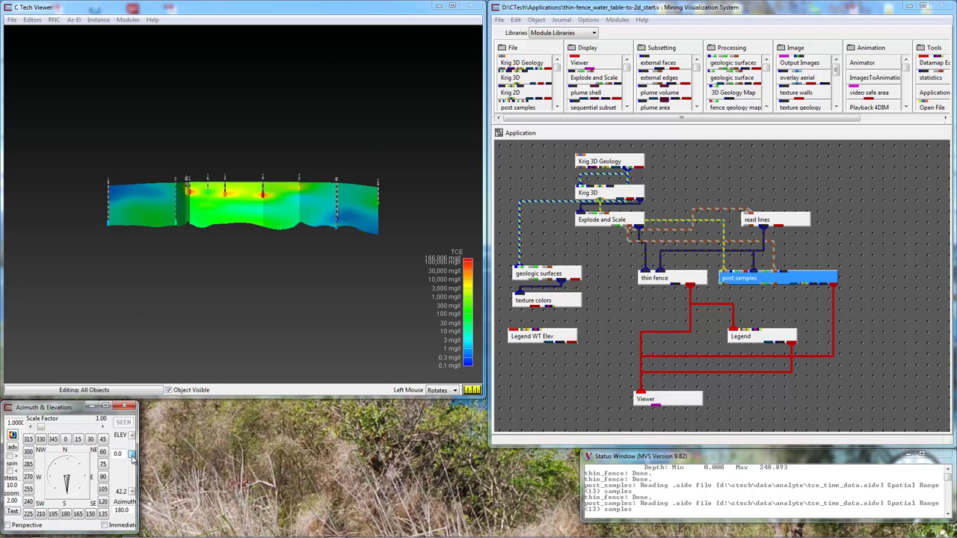
# - Set the 2D Distance to Line to 500 and close the post samples dialogs
pyautogui.doubleClick(739, 282)
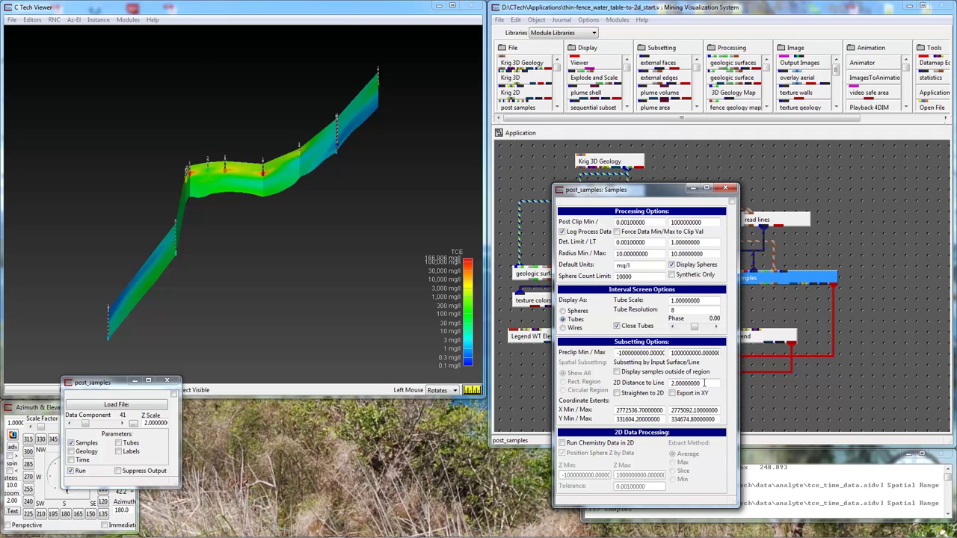
pyautogui.moveTo(704, 383); pyautogui.dragTo(670, 383)
pyautogui.write('500')
pyautogui.click(456, 436)
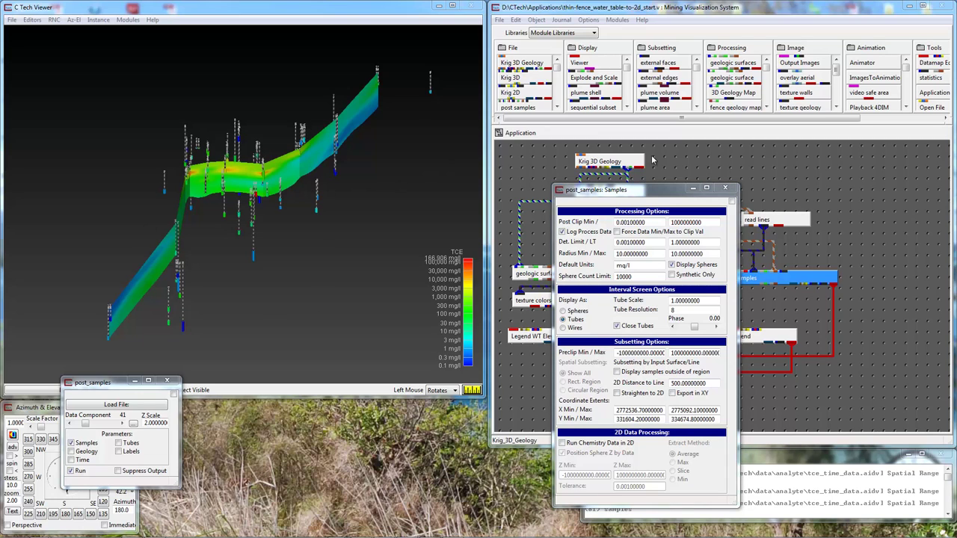
pyautogui.click(724, 187)
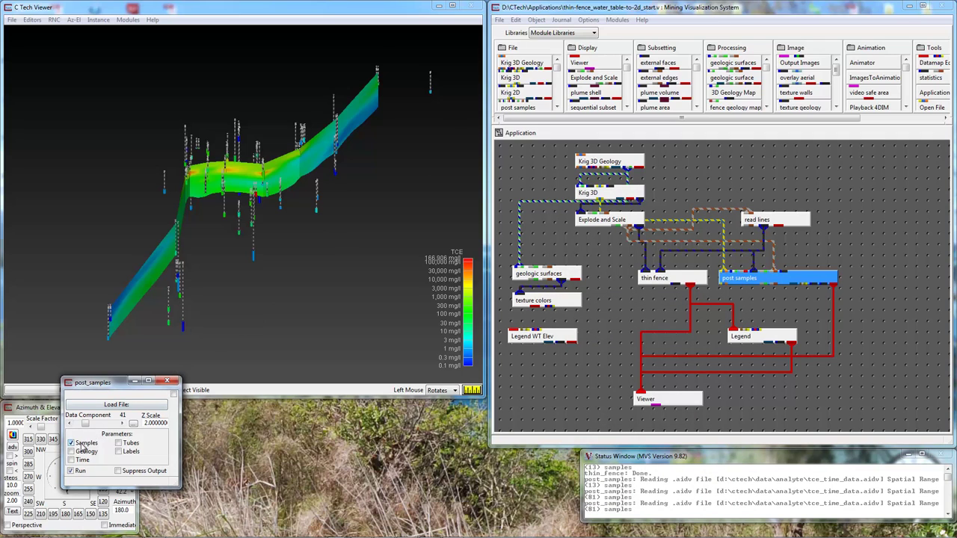
pyautogui.click(173, 382)
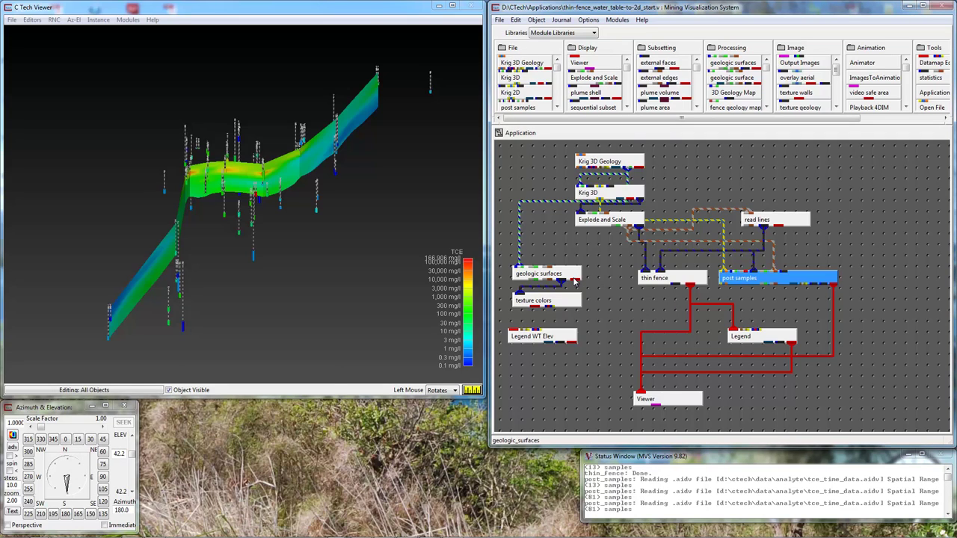
# - Connect geologic surfaces to the Viewer and to the Legend WT Elev elevation legend
pyautogui.moveTo(574, 281); pyautogui.dragTo(637, 390)
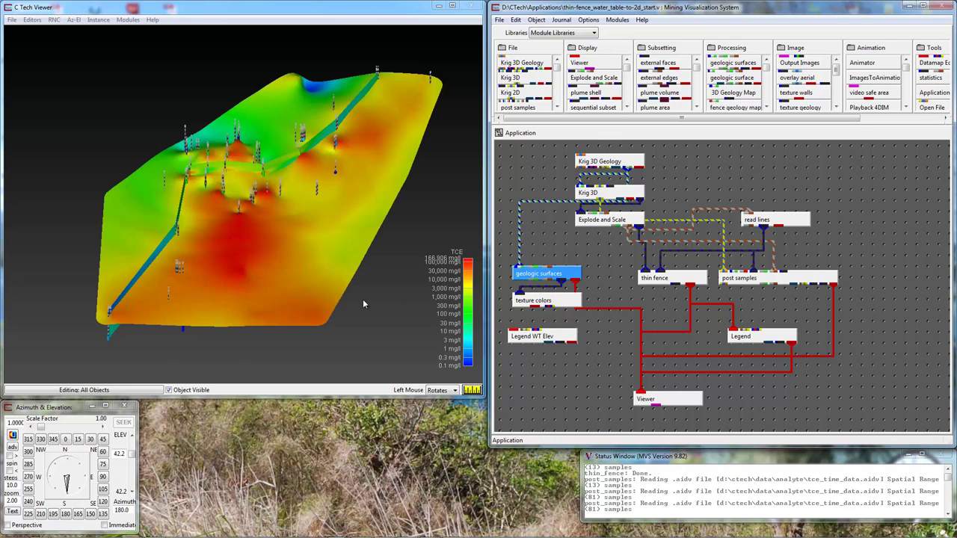
pyautogui.moveTo(570, 281); pyautogui.dragTo(507, 330)
pyautogui.moveTo(571, 343); pyautogui.dragTo(661, 380)
# - Display the Top, Layer_0 and Layer_1 surfaces and rotate to inspect the layers
pyautogui.doubleClick(552, 274)
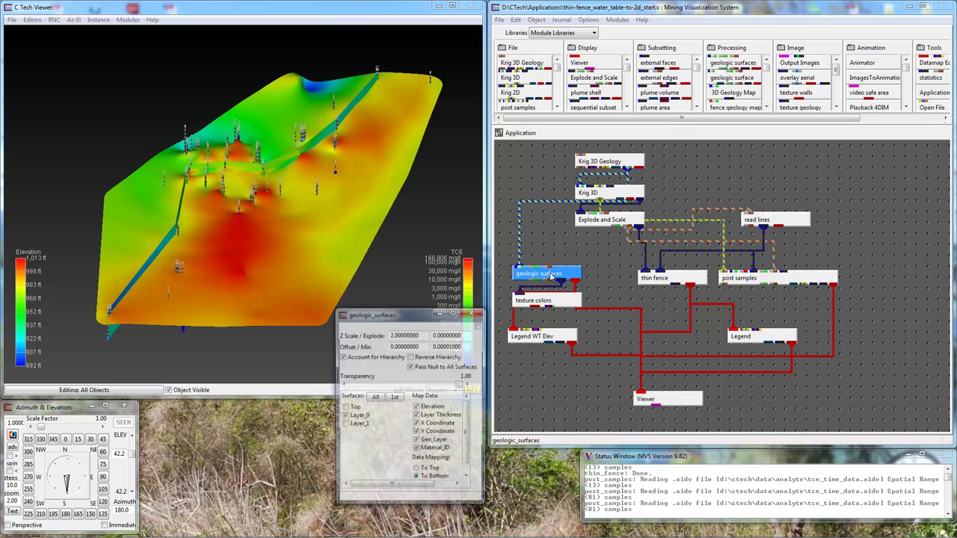
pyautogui.click(344, 407)
pyautogui.click(343, 415)
pyautogui.click(345, 424)
pyautogui.moveTo(263, 271); pyautogui.dragTo(225, 179)
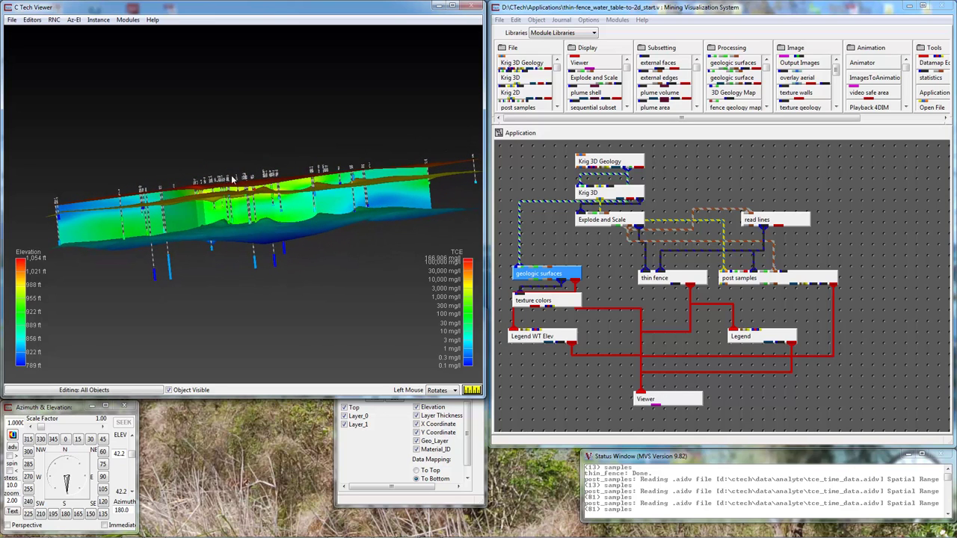
pyautogui.moveTo(346, 179); pyautogui.dragTo(382, 181)
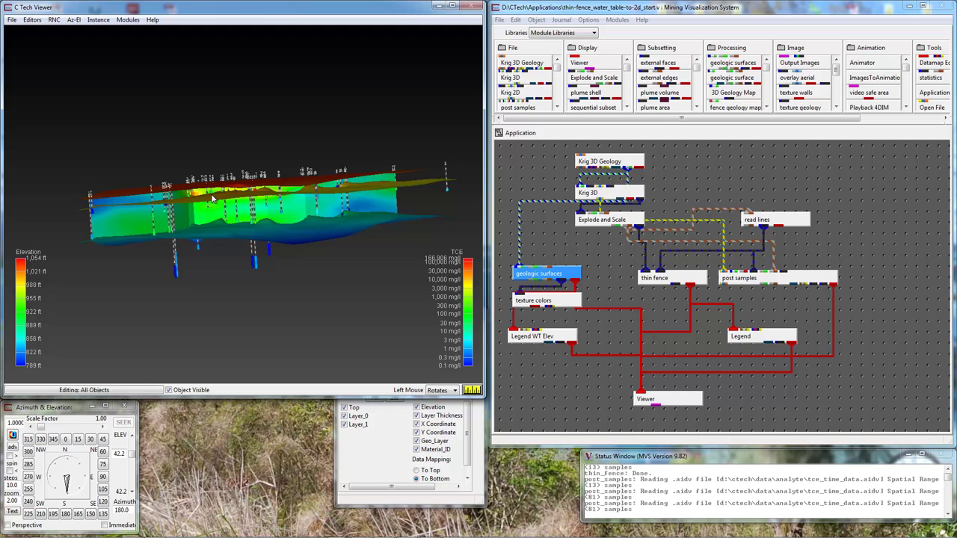
pyautogui.moveTo(335, 215); pyautogui.dragTo(267, 236)
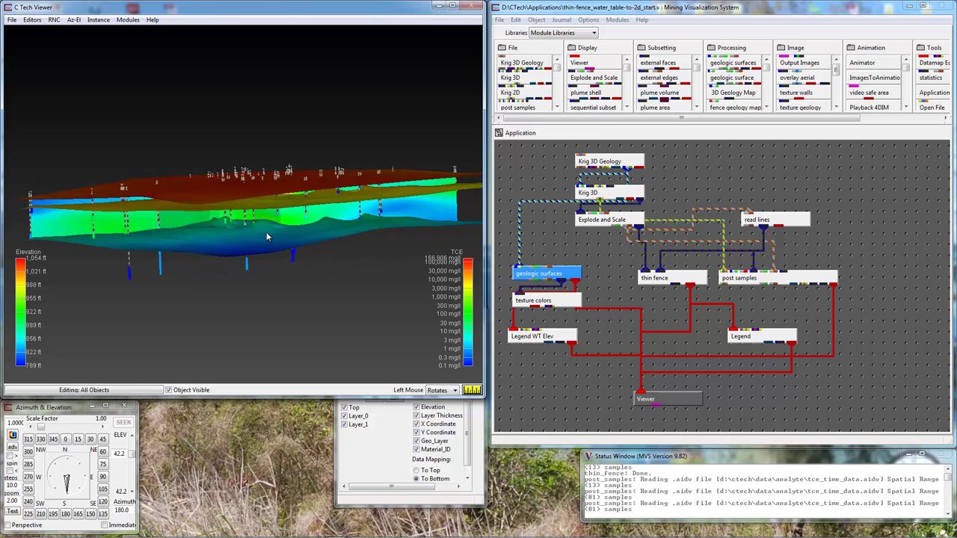
# - Hide Top and Layer_1 so only the Layer_0 surface remains
pyautogui.click(345, 407)
pyautogui.click(356, 425)
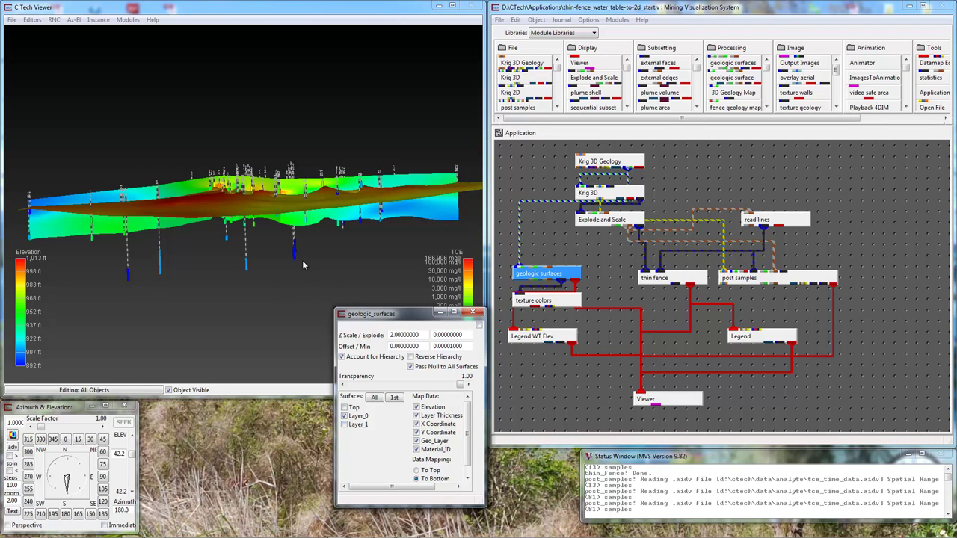
pyautogui.moveTo(294, 225); pyautogui.dragTo(289, 263)
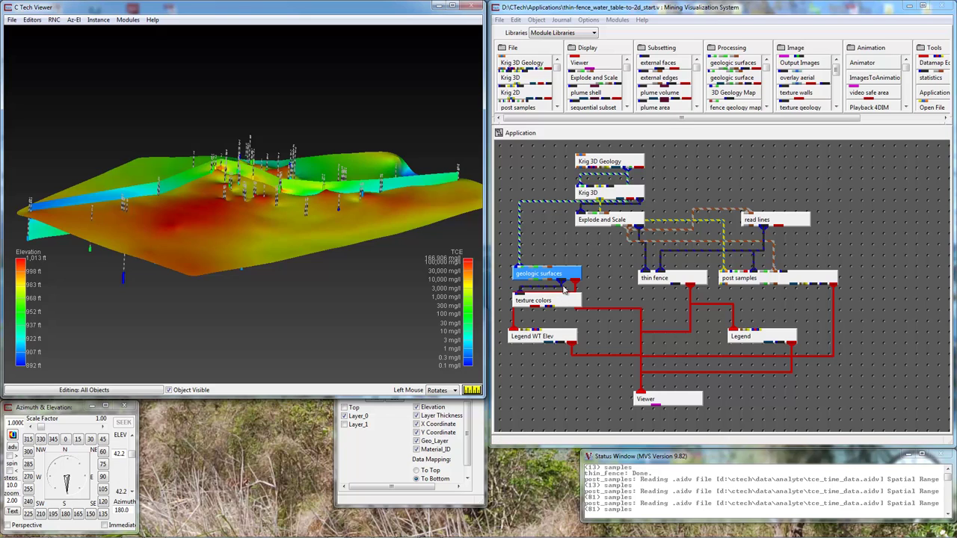
# - Replace the plain geologic surface with texture colors fed by geologic surfaces in the Viewer
pyautogui.click(571, 284)
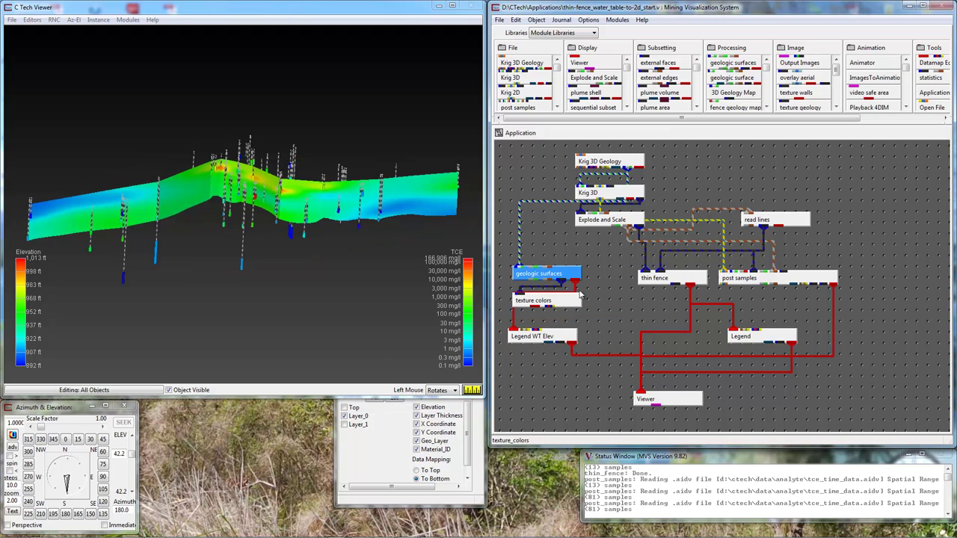
pyautogui.moveTo(575, 282); pyautogui.dragTo(505, 340)
pyautogui.moveTo(535, 308); pyautogui.dragTo(639, 390)
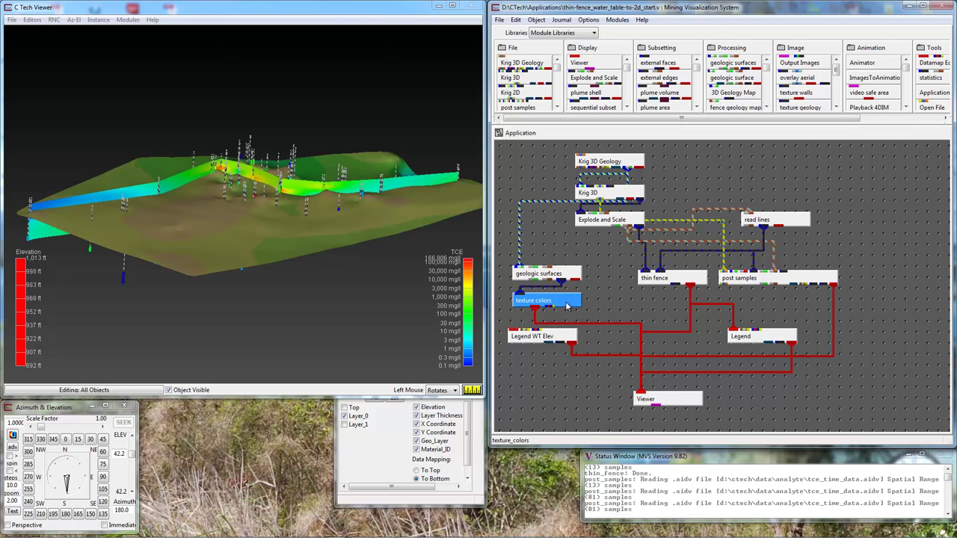
pyautogui.doubleClick(568, 307)
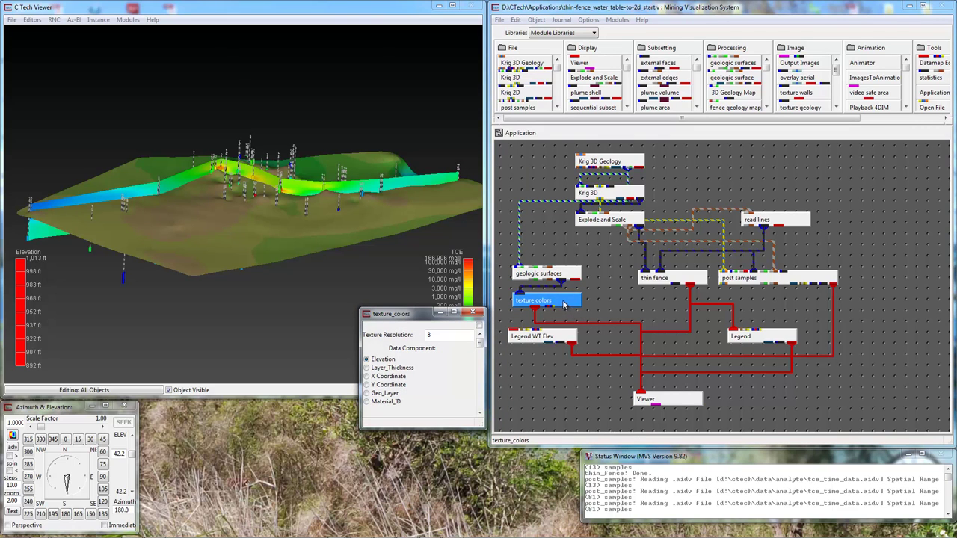
pyautogui.moveTo(394, 186); pyautogui.dragTo(310, 287)
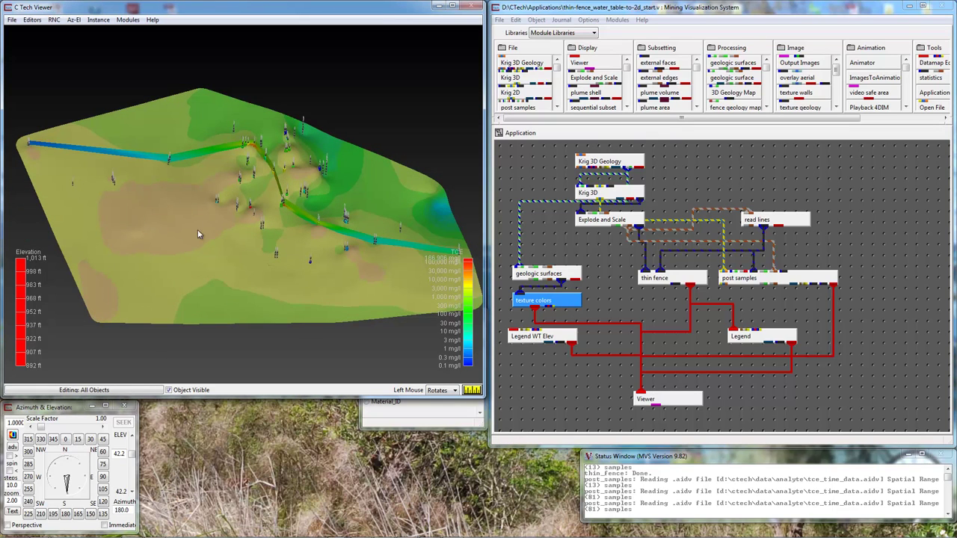
pyautogui.moveTo(276, 273); pyautogui.dragTo(286, 223)
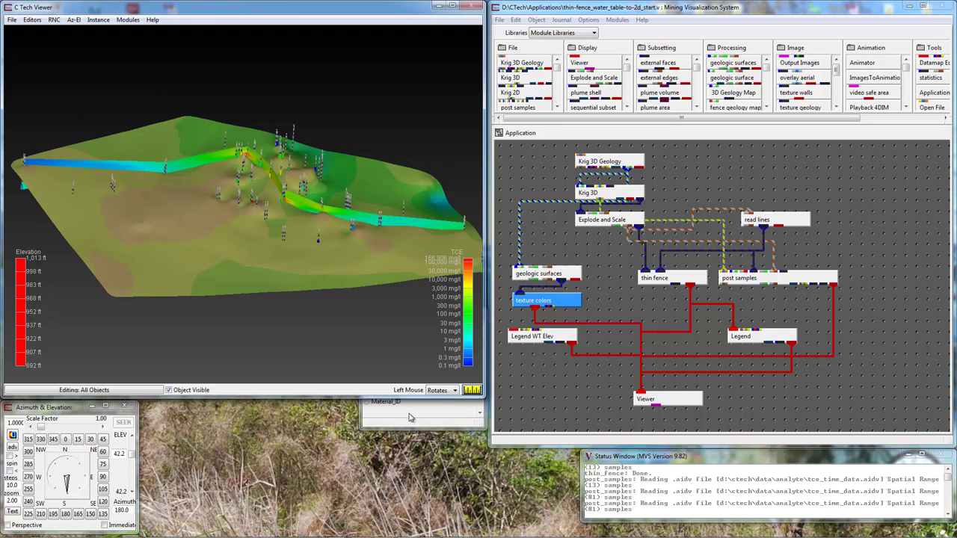
# - Try Material_ID as the texture colors Data Component, then set it back to Elevation
pyautogui.doubleClick(534, 305)
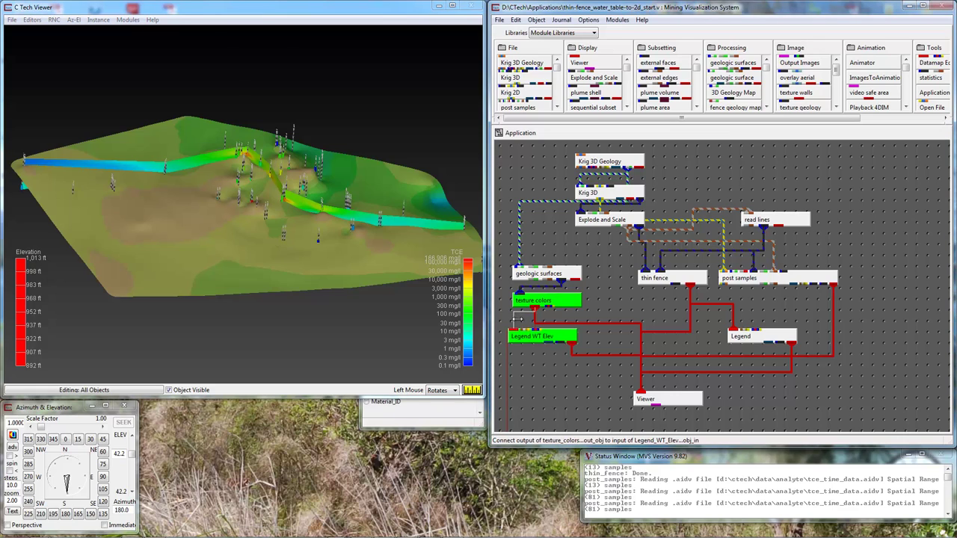
pyautogui.click(458, 403)
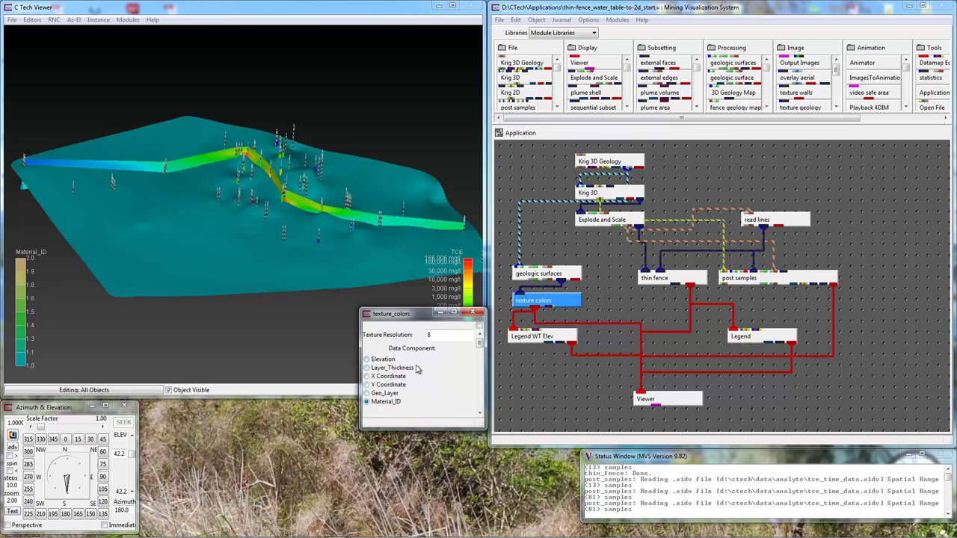
pyautogui.click(393, 361)
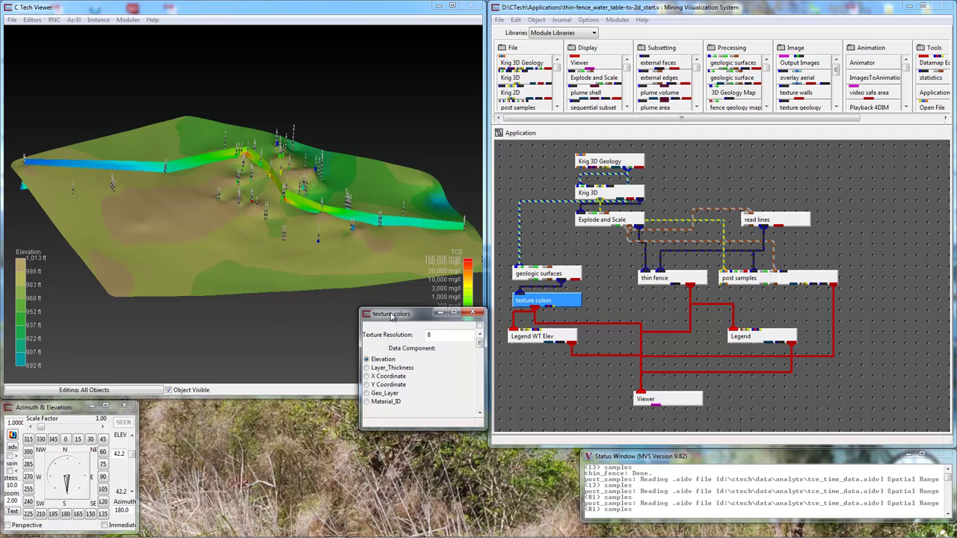
pyautogui.moveTo(391, 315); pyautogui.dragTo(387, 357)
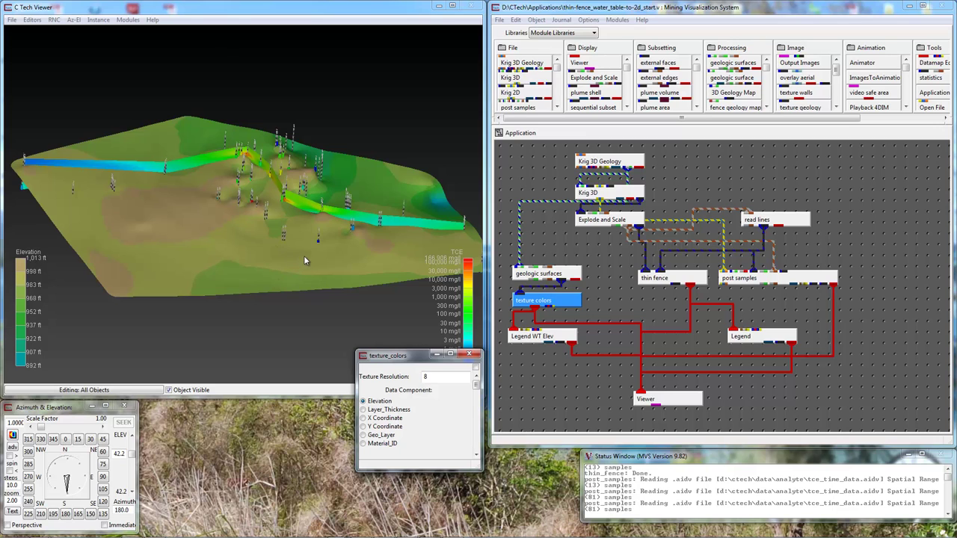
pyautogui.moveTo(306, 255); pyautogui.dragTo(118, 226)
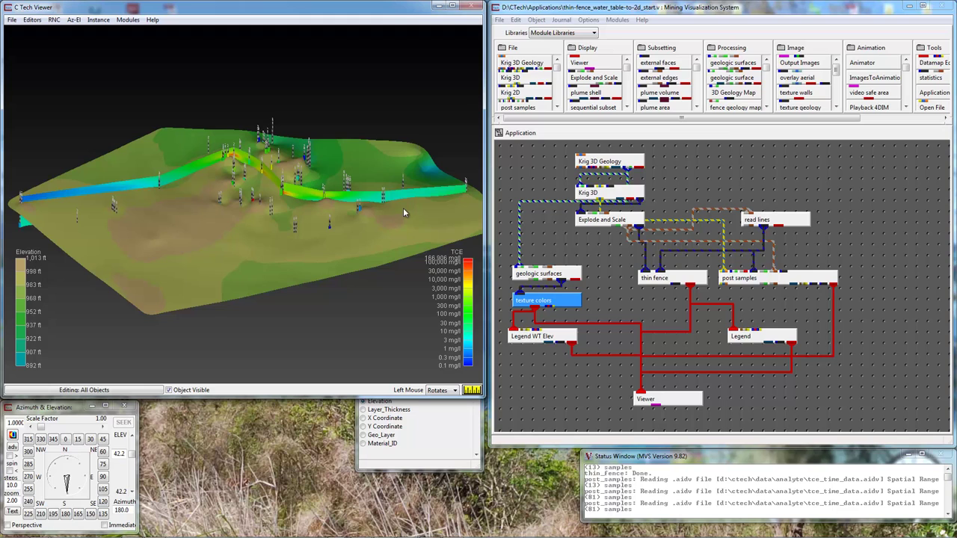
pyautogui.click(895, 120)
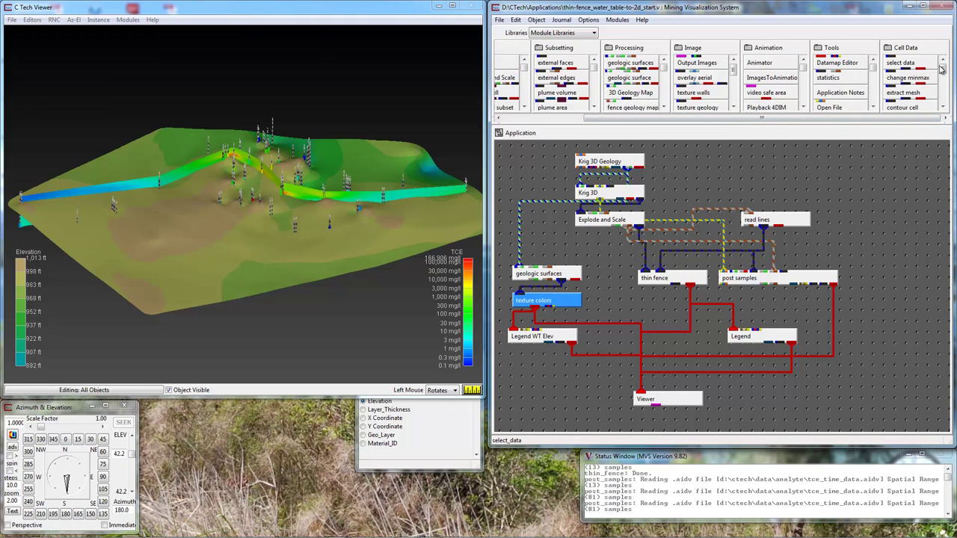
pyautogui.moveTo(942, 66); pyautogui.dragTo(625, 292)
pyautogui.click(917, 98)
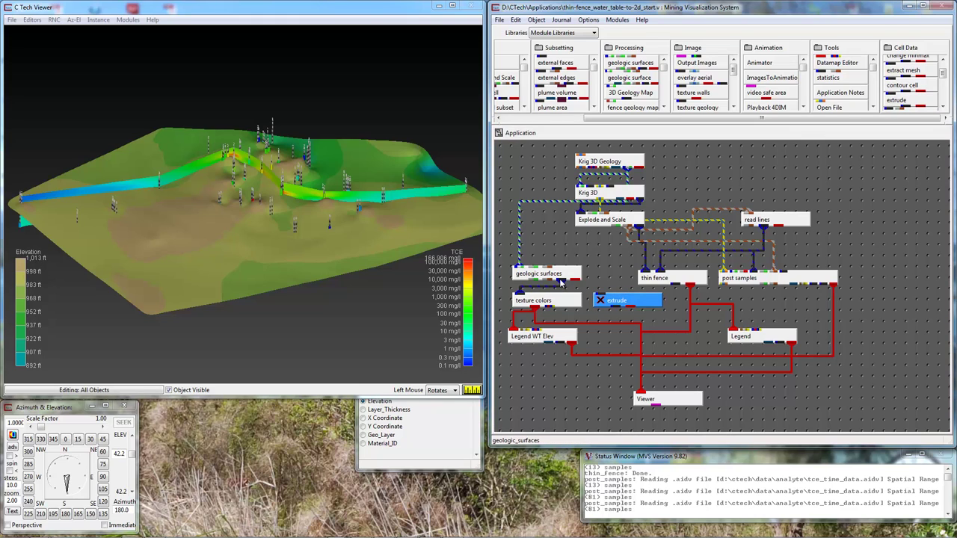
pyautogui.moveTo(562, 281); pyautogui.dragTo(598, 295)
pyautogui.doubleClick(628, 300)
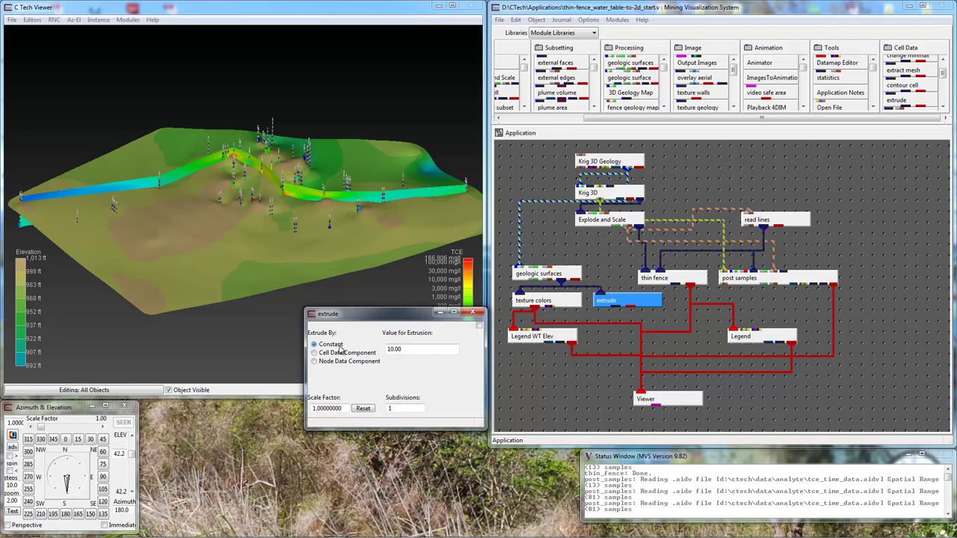
pyautogui.doubleClick(394, 349)
pyautogui.press('BackSpace')
pyautogui.click(471, 311)
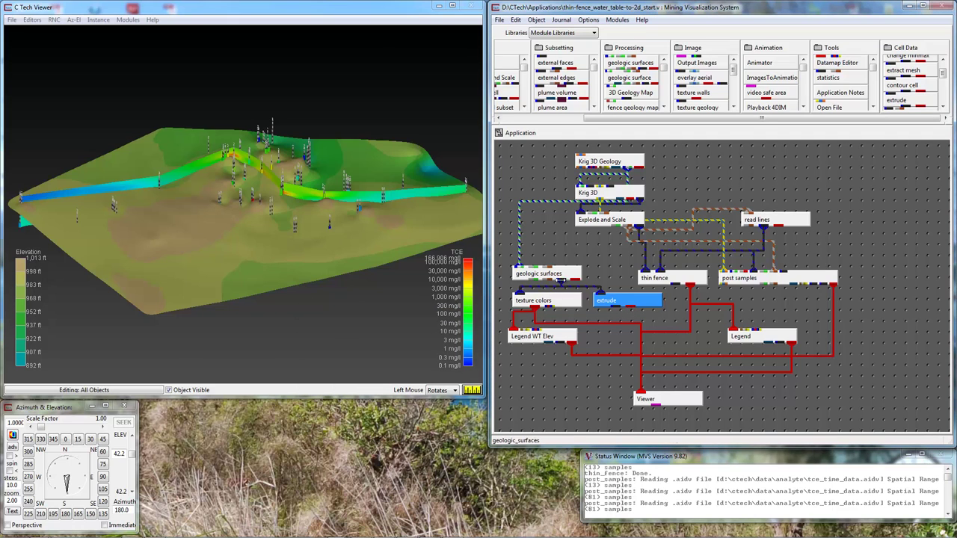
pyautogui.click(559, 282)
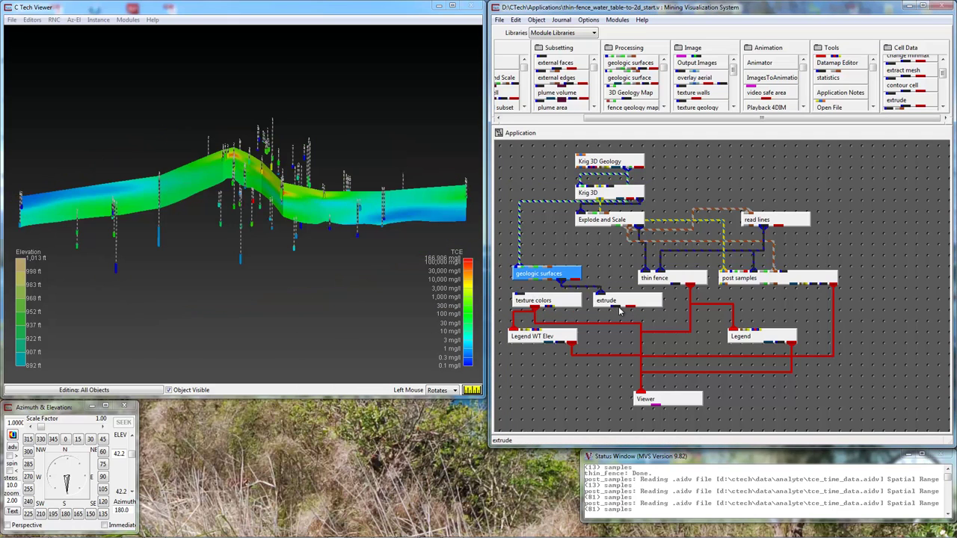
pyautogui.click(518, 296)
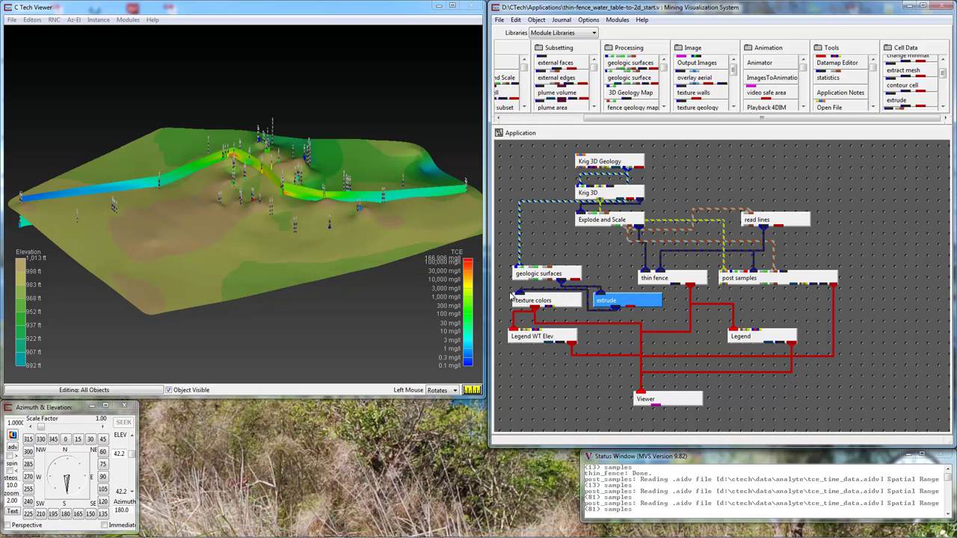
pyautogui.moveTo(269, 276)
pyautogui.mouseDown()
pyautogui.moveTo(281, 181)
pyautogui.moveTo(259, 273)
pyautogui.mouseUp()
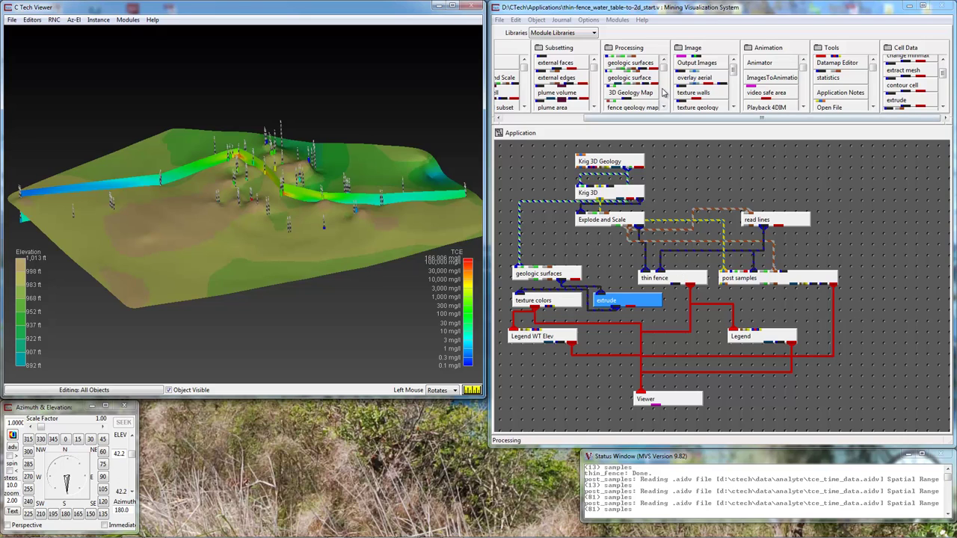
# - Add thin fence#1 fed by read lines, wire it to the Viewer, and unwire texture colors
pyautogui.click(591, 91)
pyautogui.moveTo(568, 100); pyautogui.dragTo(603, 326)
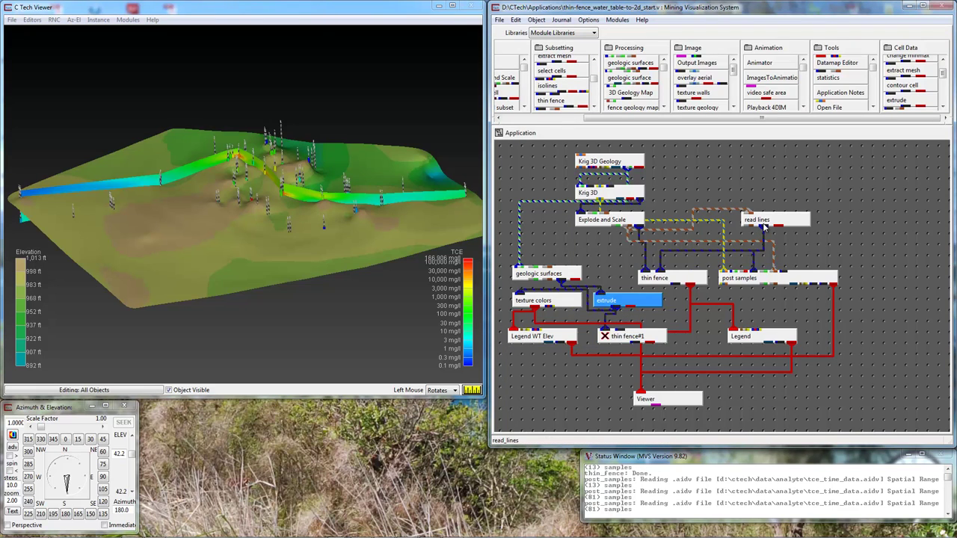
pyautogui.moveTo(763, 226); pyautogui.dragTo(627, 328)
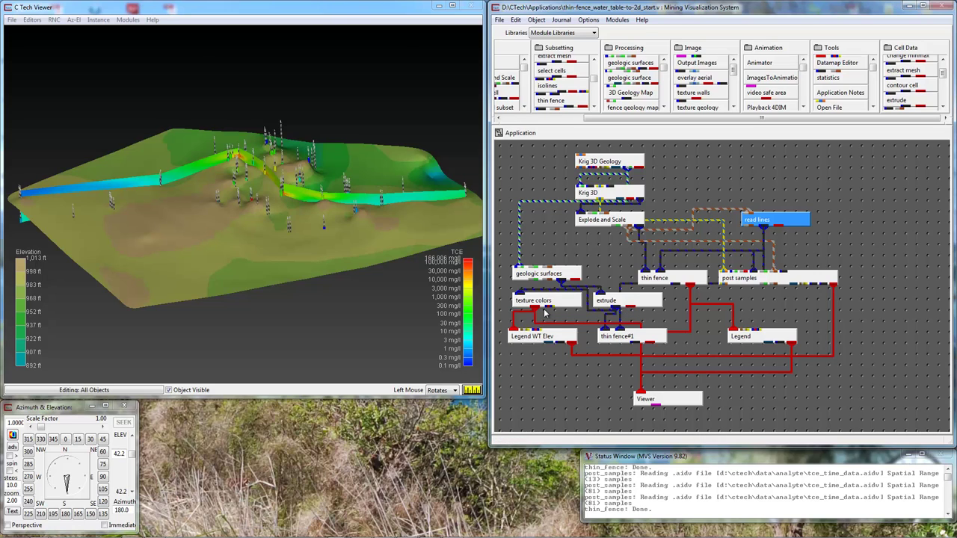
pyautogui.moveTo(537, 306); pyautogui.dragTo(642, 388)
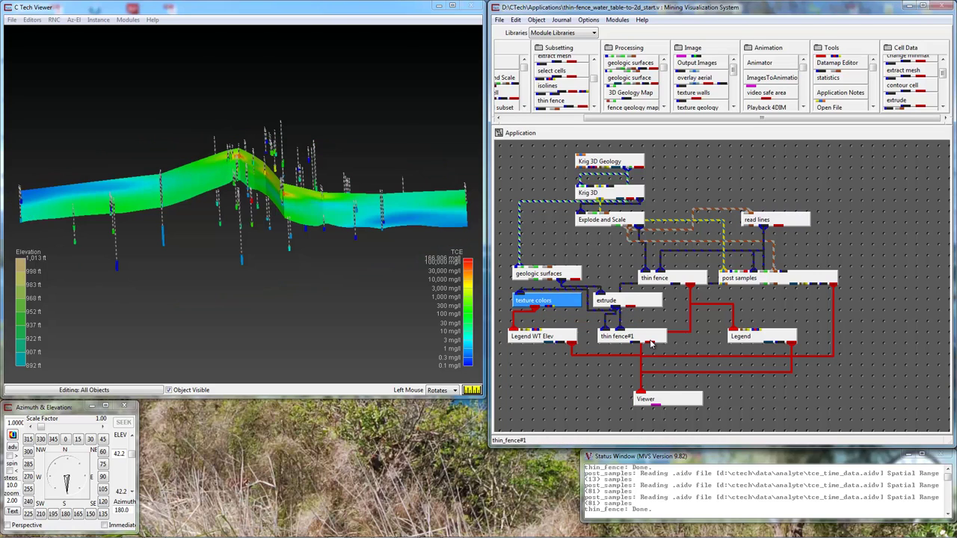
pyautogui.moveTo(651, 344); pyautogui.dragTo(628, 383)
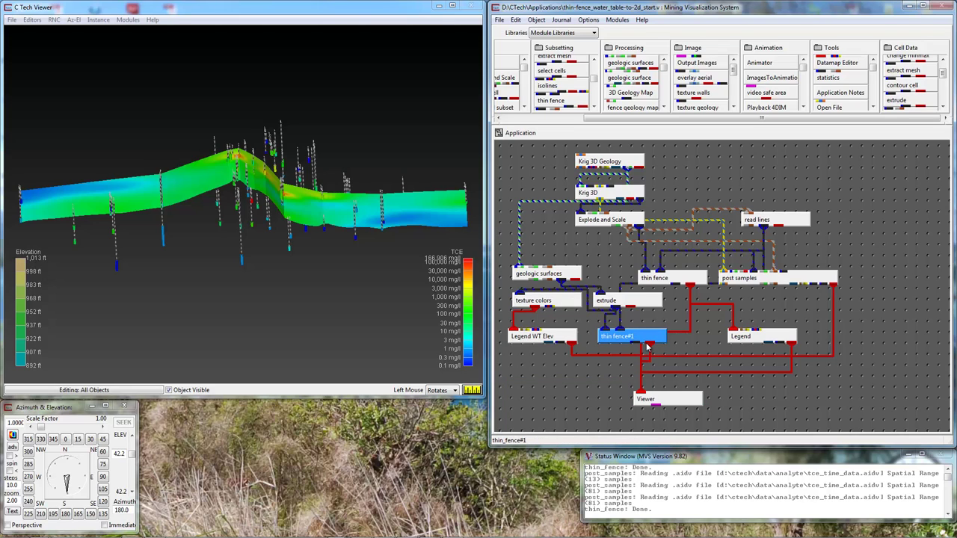
# - Change the extrude Value for Extrusion from 0.01 to 10
pyautogui.doubleClick(636, 301)
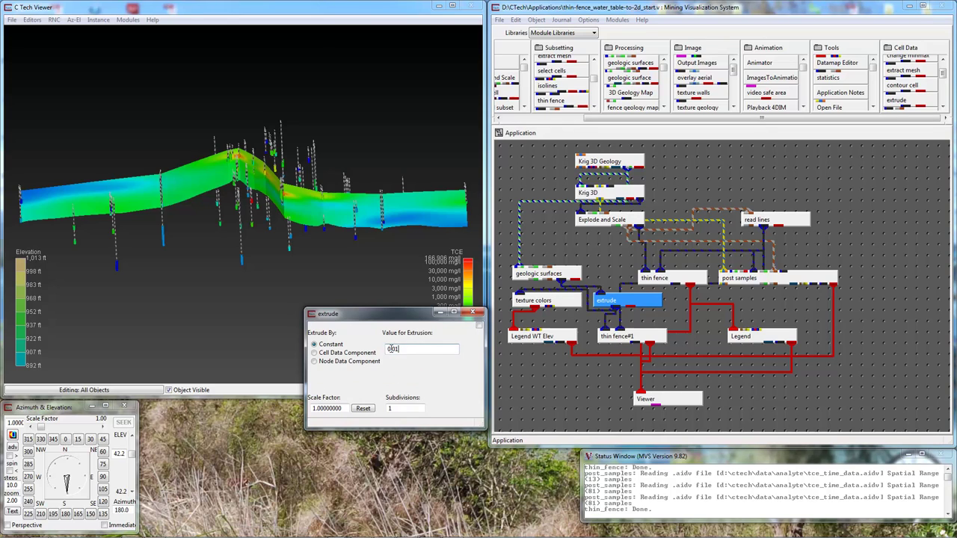
pyautogui.moveTo(387, 349); pyautogui.dragTo(422, 349)
pyautogui.write('10')
pyautogui.press('Return')
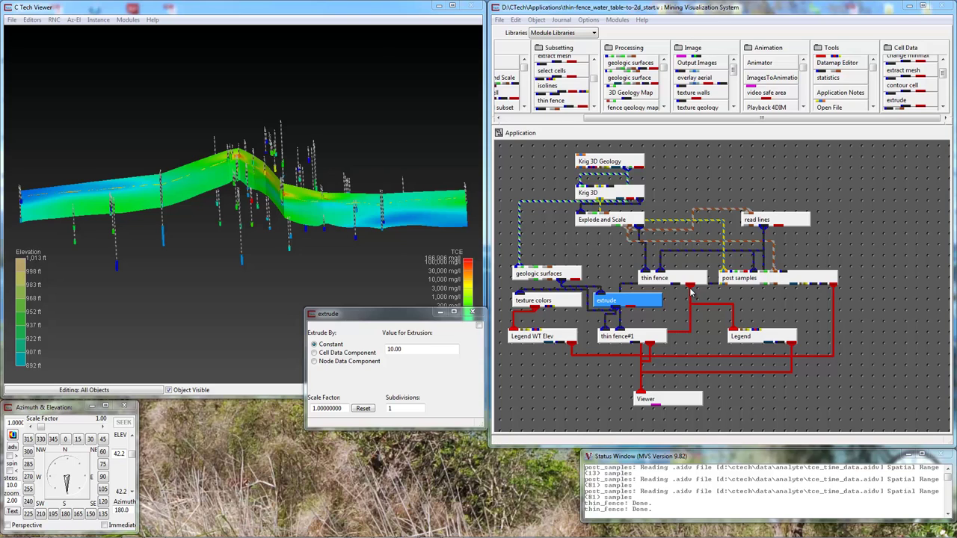
# - Check the wells from a tilted view and replace the extrusion value with .05
pyautogui.click(658, 278)
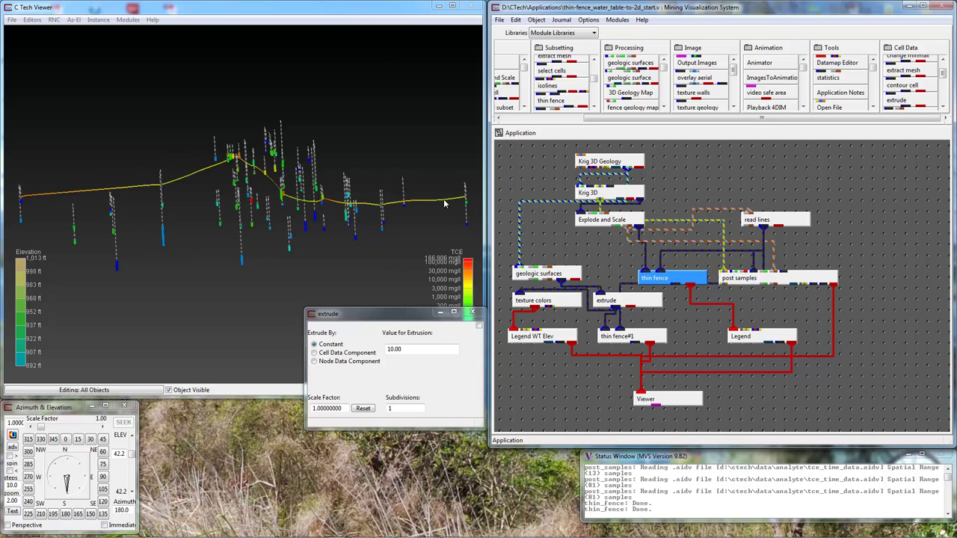
pyautogui.moveTo(412, 350); pyautogui.dragTo(374, 359)
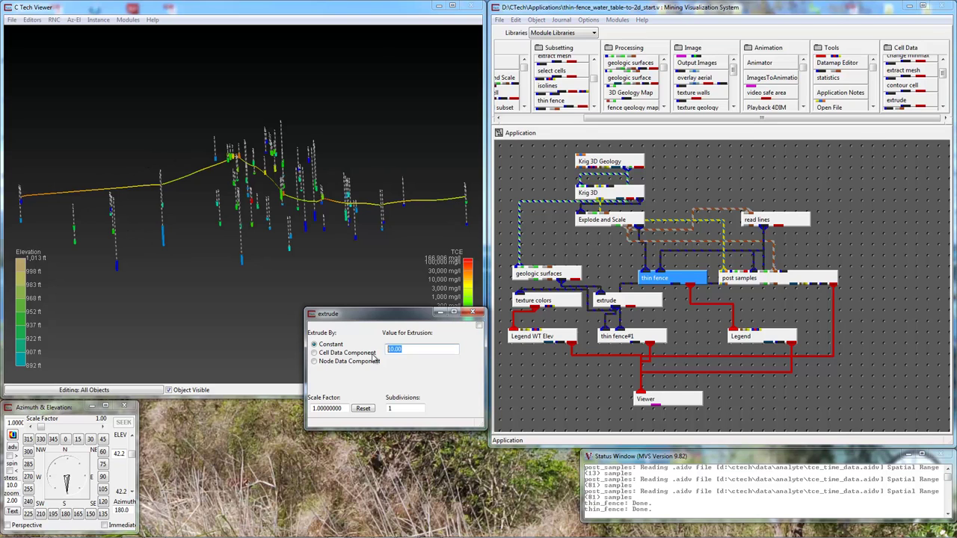
pyautogui.click(330, 240)
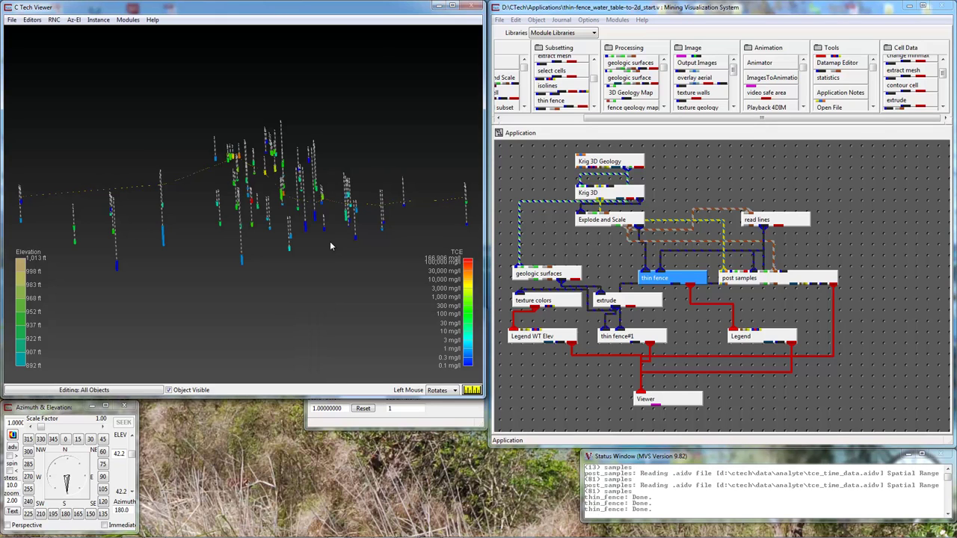
pyautogui.scroll(5, 187, 231)
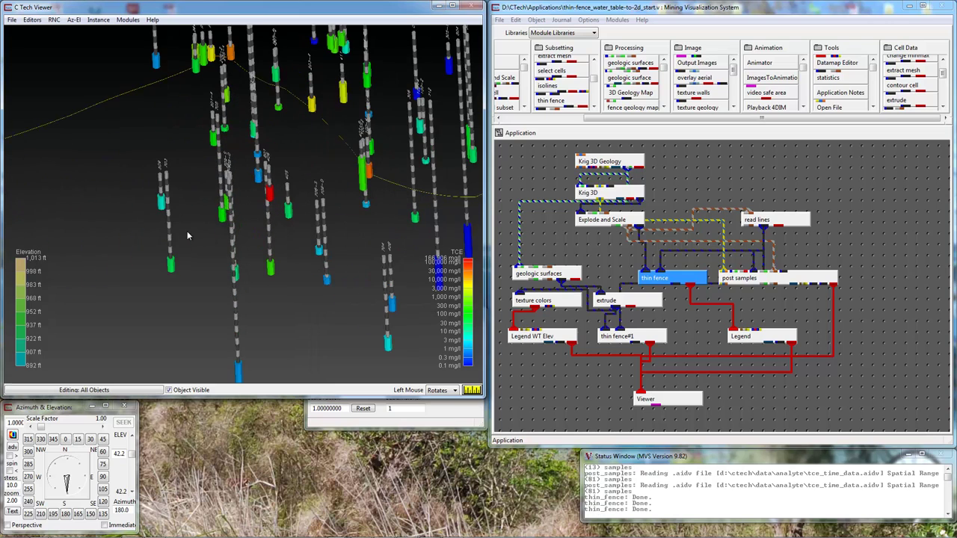
pyautogui.moveTo(233, 198); pyautogui.dragTo(236, 166)
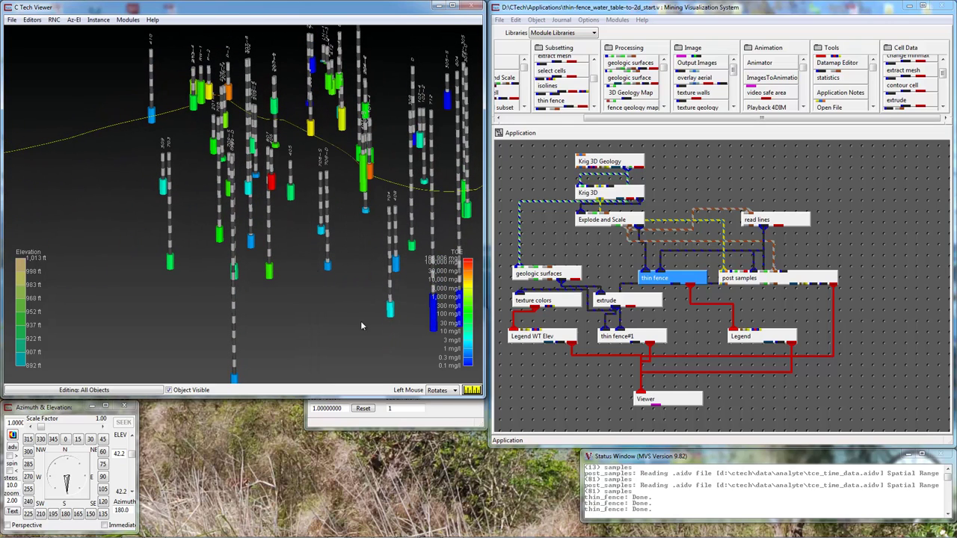
pyautogui.moveTo(402, 349); pyautogui.dragTo(380, 351)
pyautogui.write('.05')
pyautogui.click(373, 257)
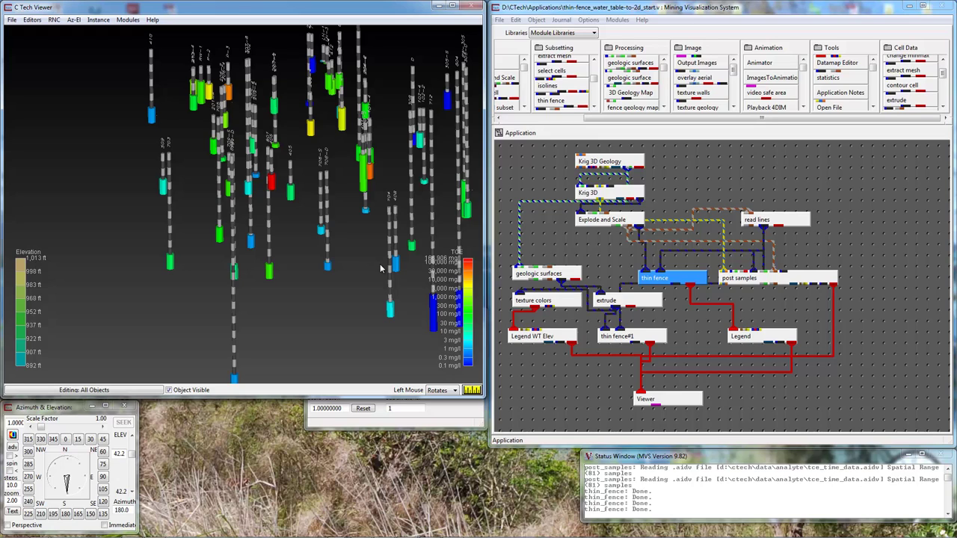
# - Insert an external edges module between thin fence#1 and the Viewer
pyautogui.click(654, 338)
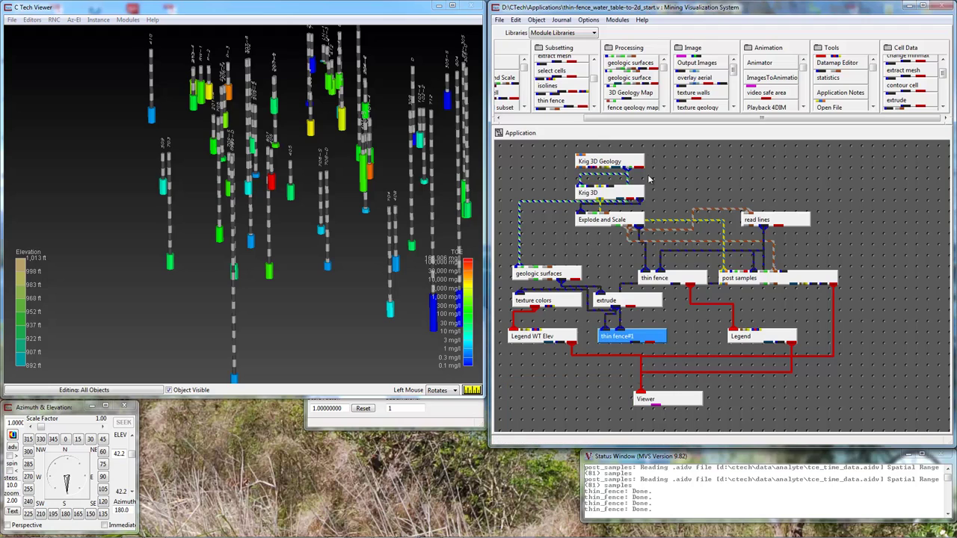
pyautogui.moveTo(596, 83); pyautogui.dragTo(641, 394)
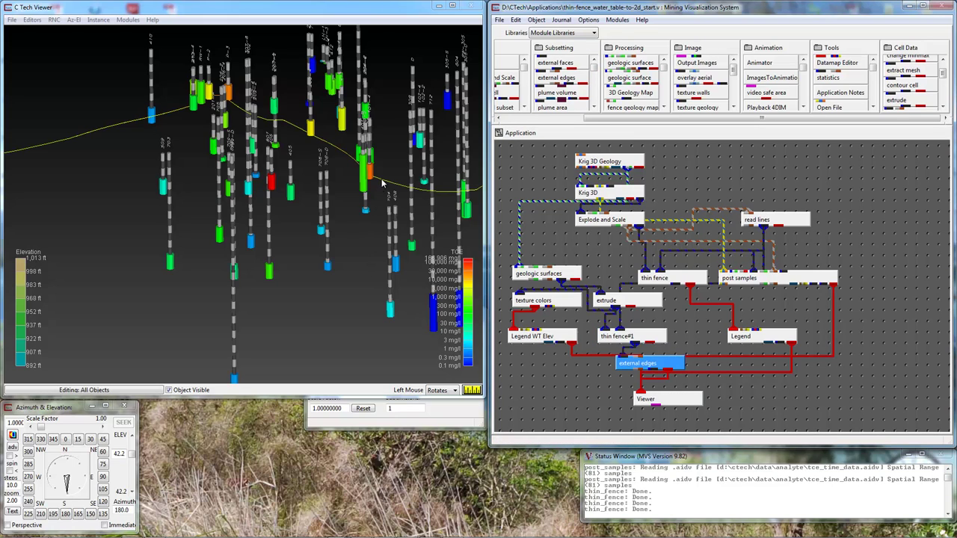
pyautogui.scroll(-5, 299, 172)
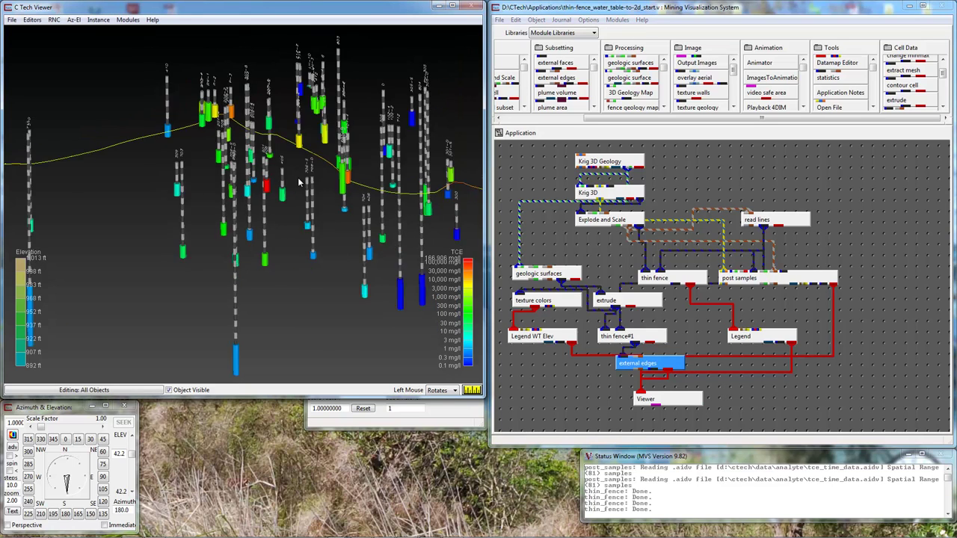
pyautogui.scroll(-2, 297, 187)
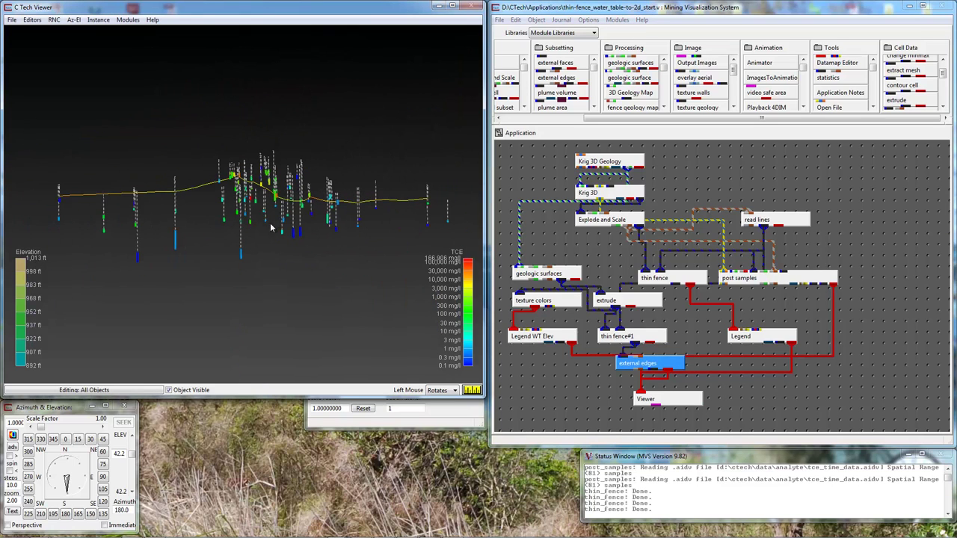
pyautogui.moveTo(269, 231); pyautogui.dragTo(294, 240)
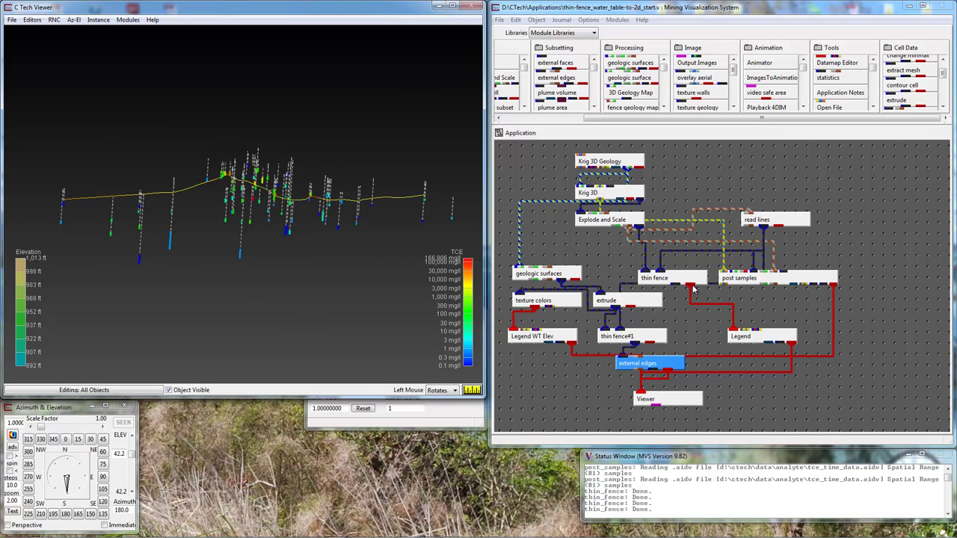
# - Reconnect the original thin fence to the Viewer and rotate to view fence and wells
pyautogui.moveTo(691, 285); pyautogui.dragTo(660, 376)
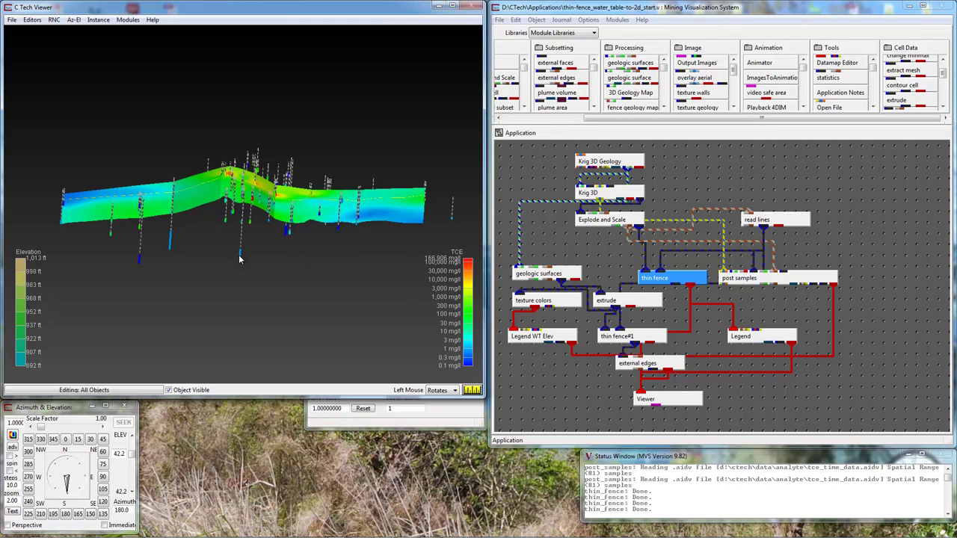
pyautogui.scroll(3, 239, 258)
pyautogui.moveTo(239, 251); pyautogui.dragTo(163, 202)
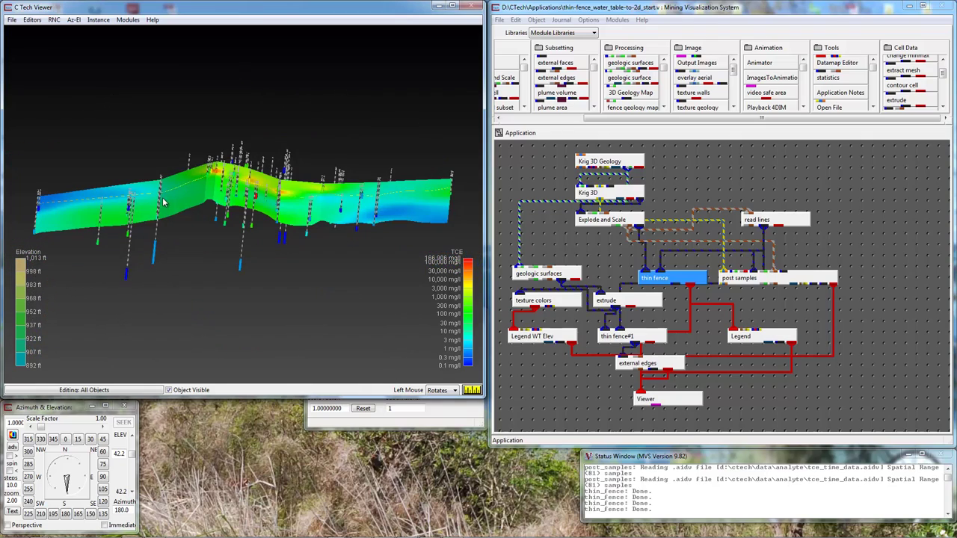
# - Select external_edges as the object to edit in the Viewer Object Editor
pyautogui.click(94, 390)
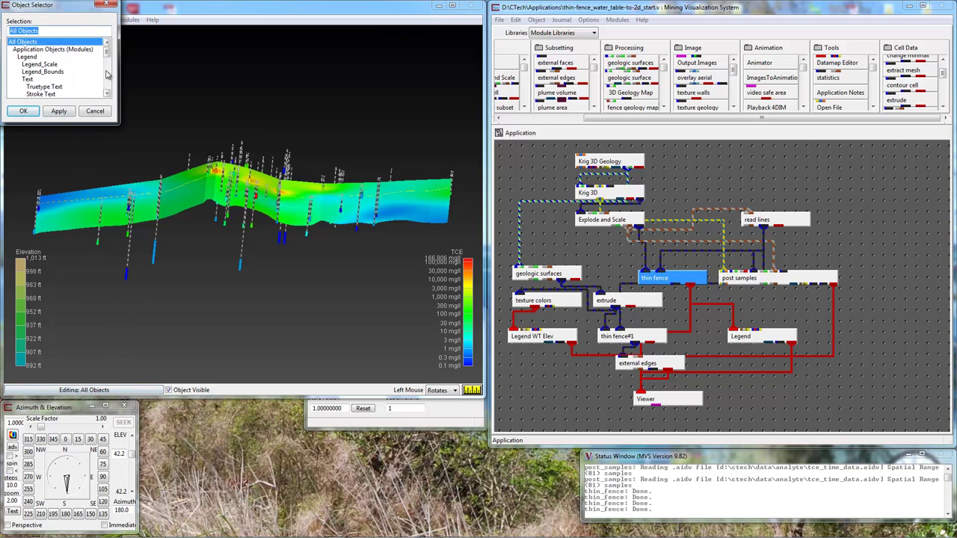
pyautogui.click(107, 74)
pyautogui.click(107, 74)
pyautogui.click(107, 73)
pyautogui.click(107, 74)
pyautogui.click(107, 75)
pyautogui.click(54, 67)
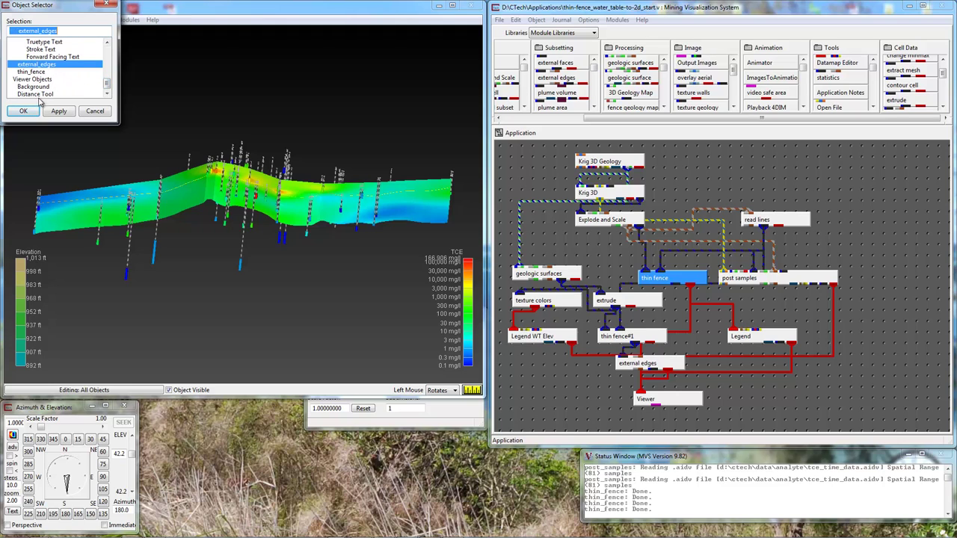
pyautogui.click(58, 110)
pyautogui.moveTo(62, 8); pyautogui.dragTo(234, 392)
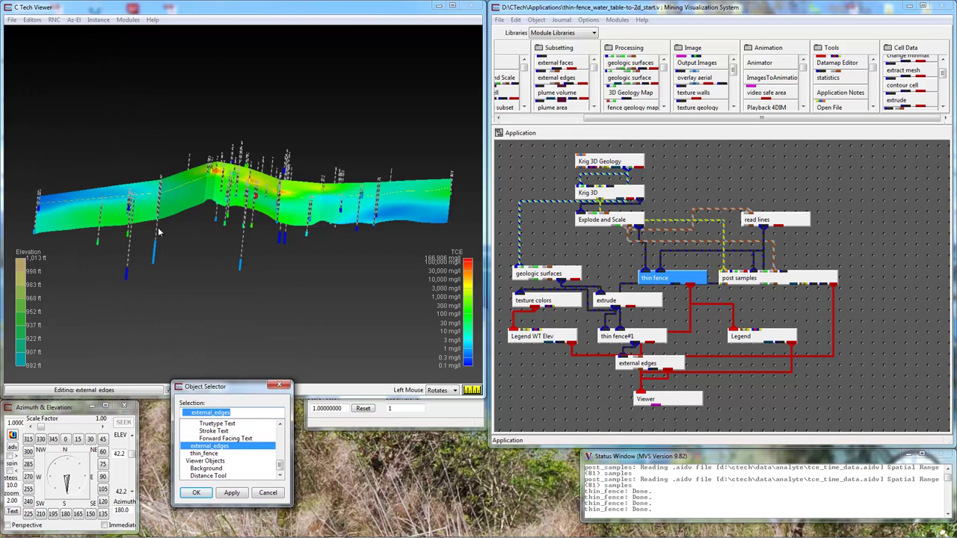
# - Set external_edges' General object property Jitter Level to 1
pyautogui.click(32, 20)
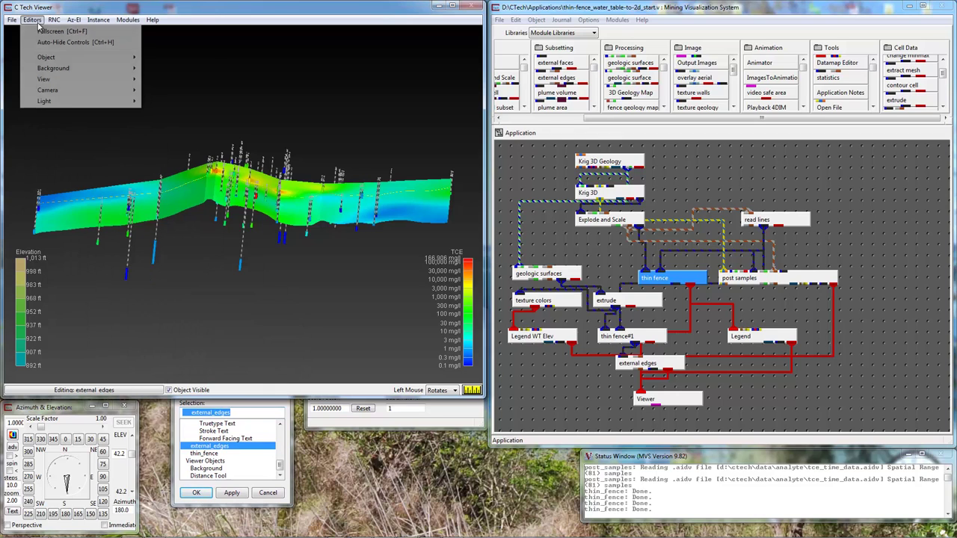
pyautogui.moveTo(47, 57)
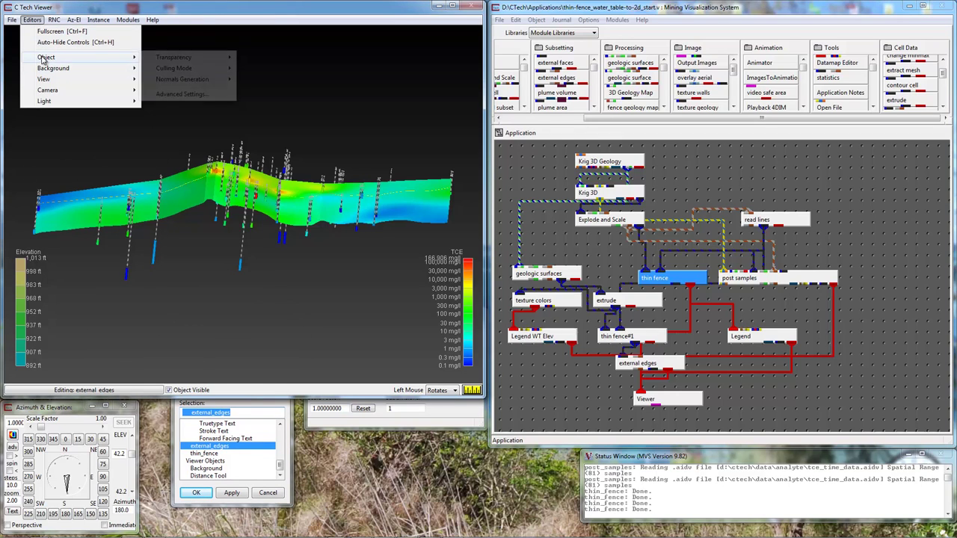
pyautogui.click(194, 94)
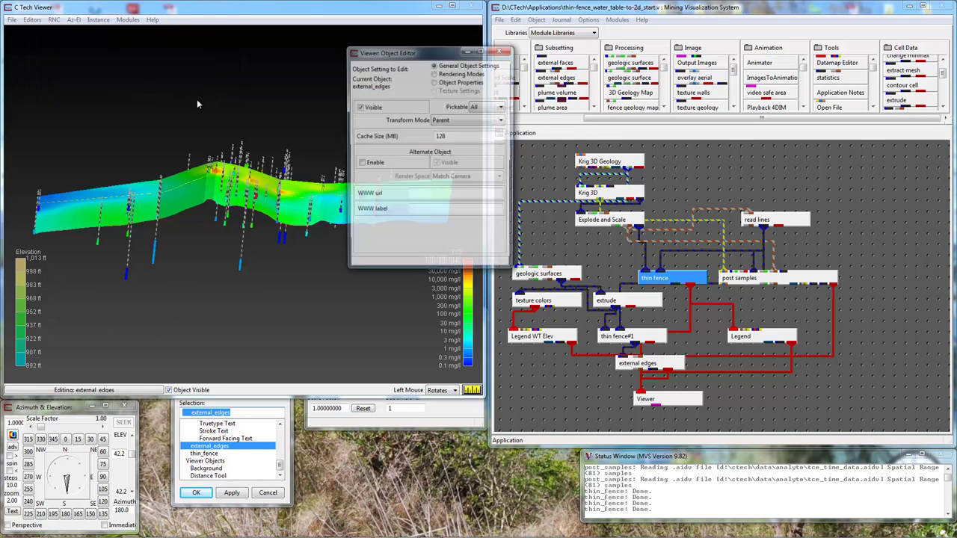
pyautogui.click(456, 83)
pyautogui.click(441, 127)
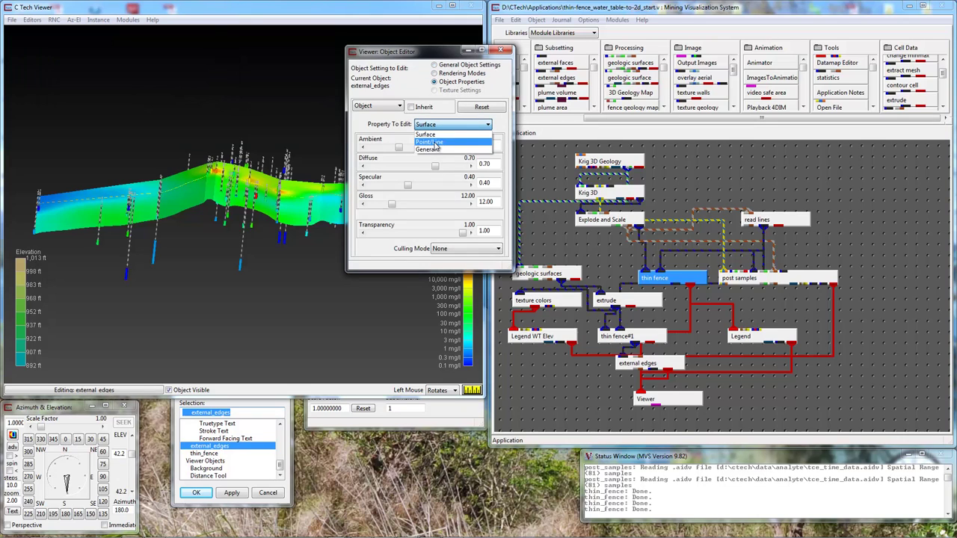
pyautogui.click(438, 148)
pyautogui.click(471, 178)
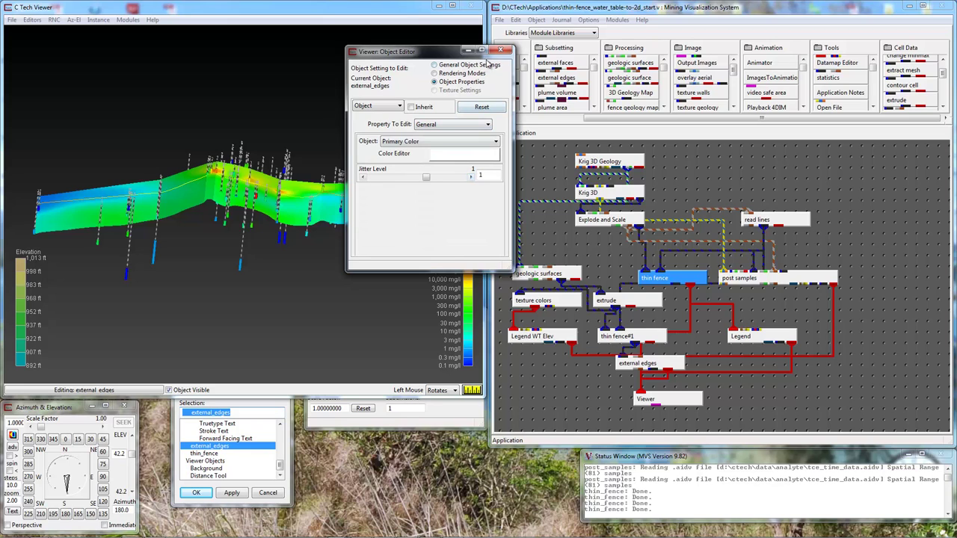
pyautogui.click(502, 51)
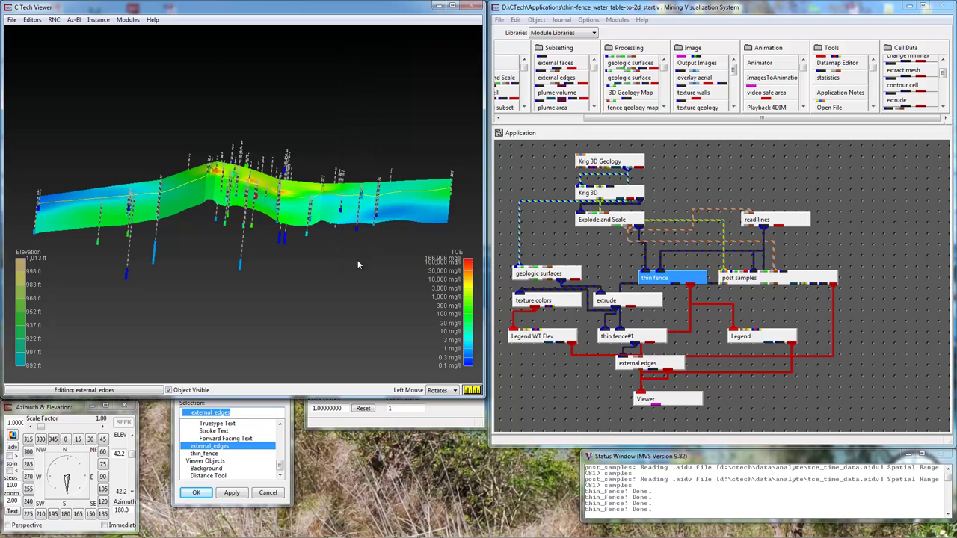
# - Switch the object editor back to All Objects and confirm with OK
pyautogui.moveTo(279, 466); pyautogui.dragTo(282, 432)
pyautogui.click(213, 424)
pyautogui.click(209, 494)
pyautogui.moveTo(266, 240); pyautogui.dragTo(241, 257)
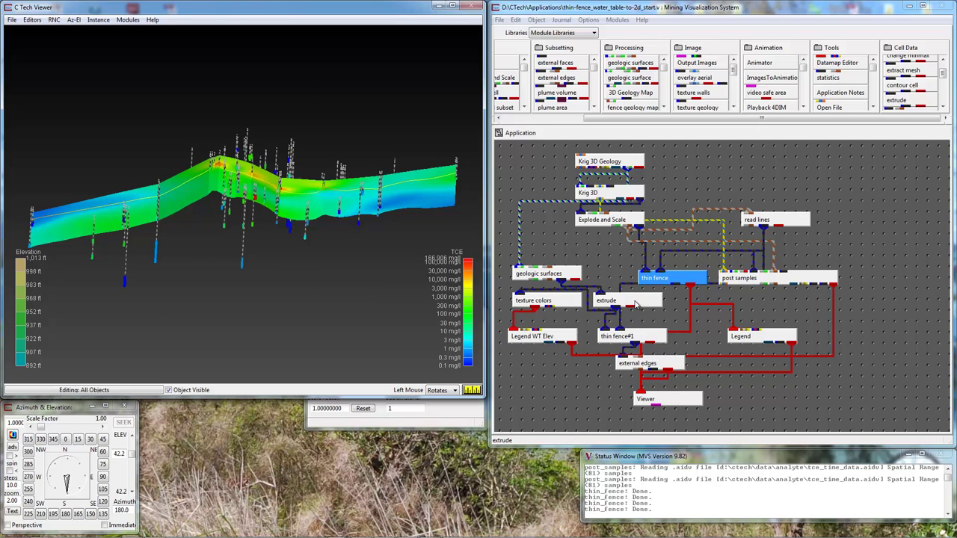
# - Tick Straighten to 2D in both thin_fence and thin_fence#1
pyautogui.click(672, 281)
pyautogui.doubleClick(672, 281)
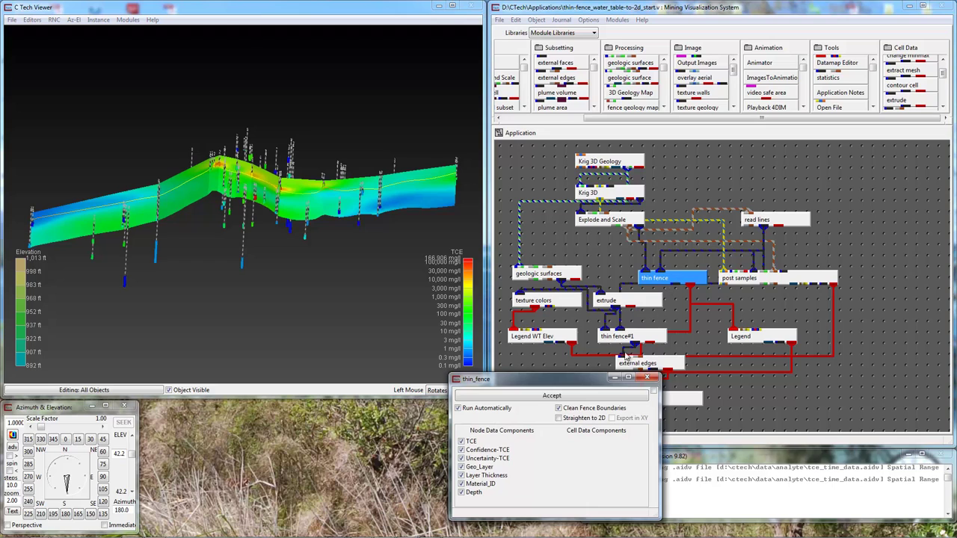
pyautogui.click(560, 418)
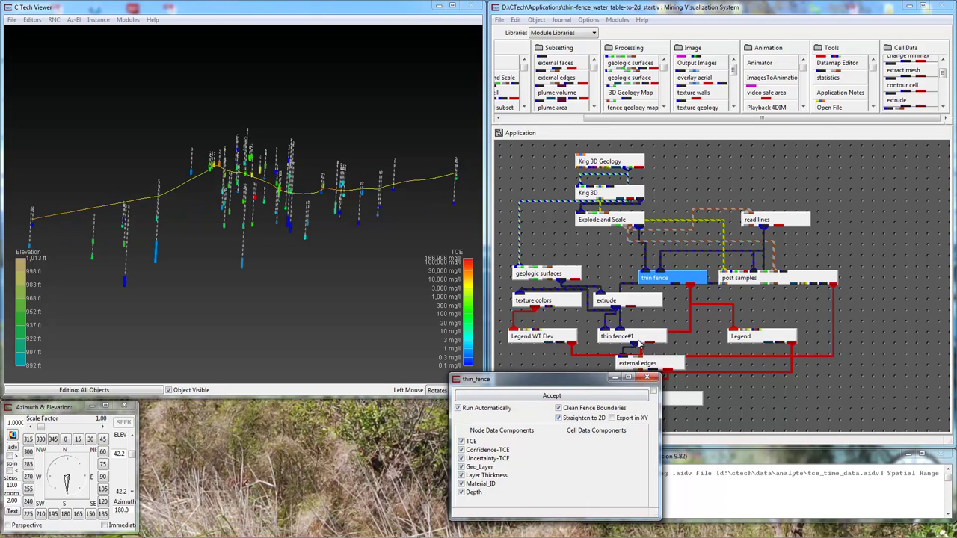
pyautogui.doubleClick(643, 338)
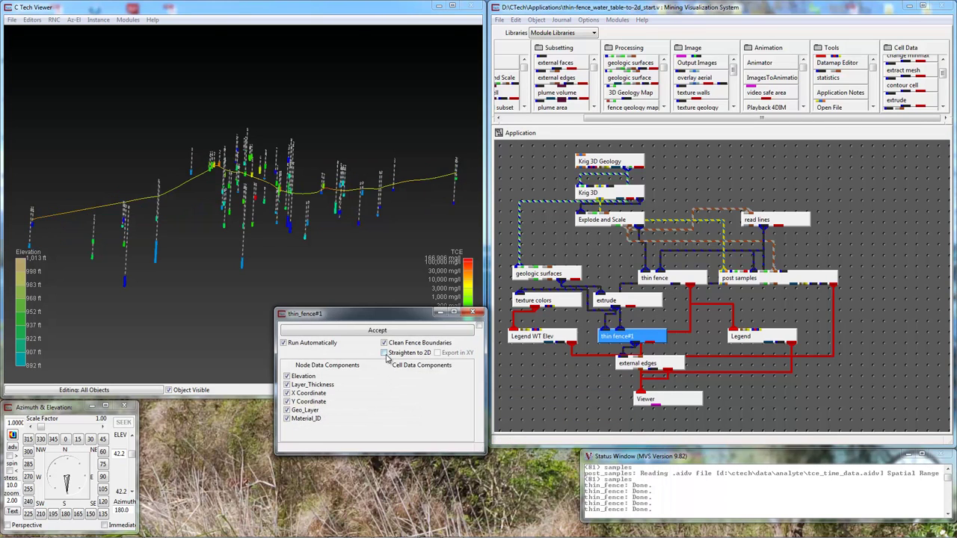
pyautogui.click(385, 353)
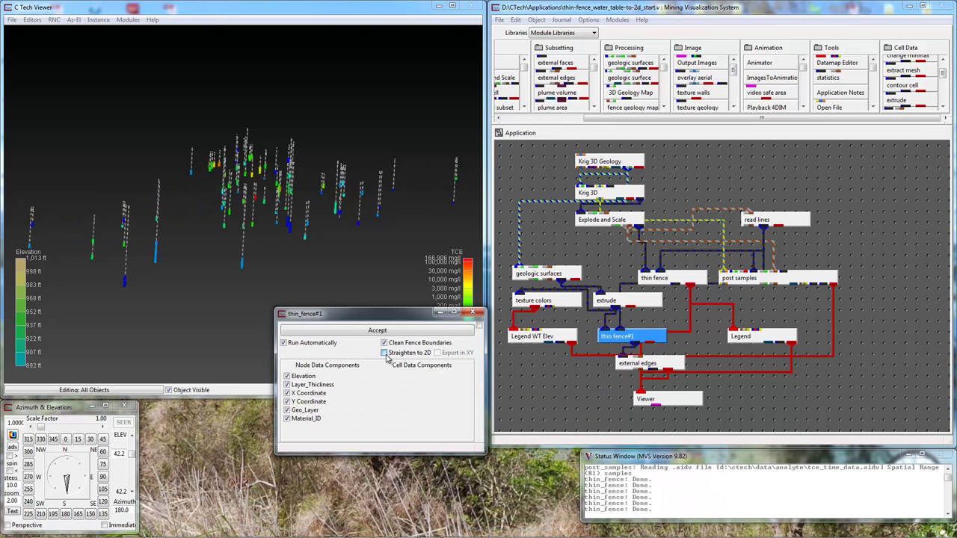
# - Straighten post_samples to 2D with a small 2D Distance to Line, then re-center the view
pyautogui.doubleClick(745, 281)
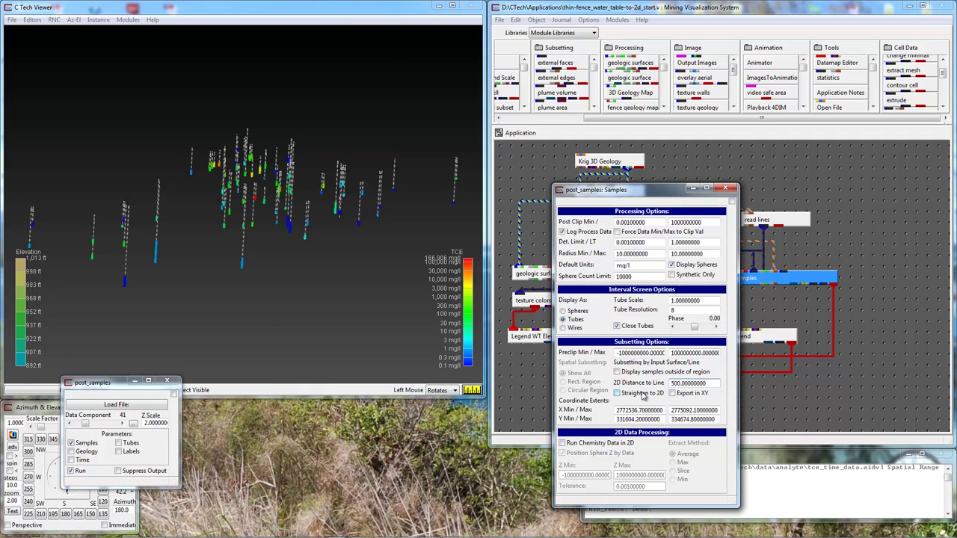
pyautogui.moveTo(701, 383); pyautogui.dragTo(634, 389)
pyautogui.write('1')
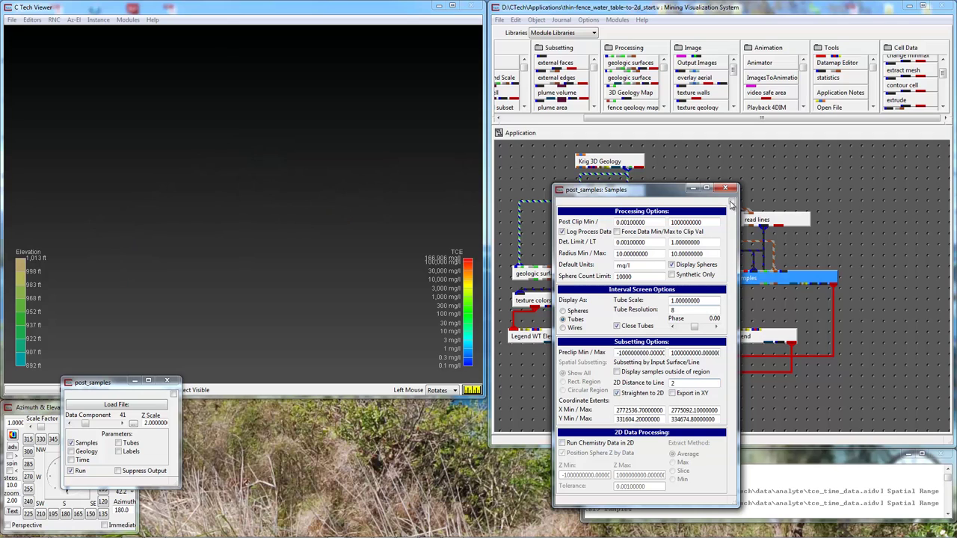
pyautogui.click(86, 445)
pyautogui.click(12, 436)
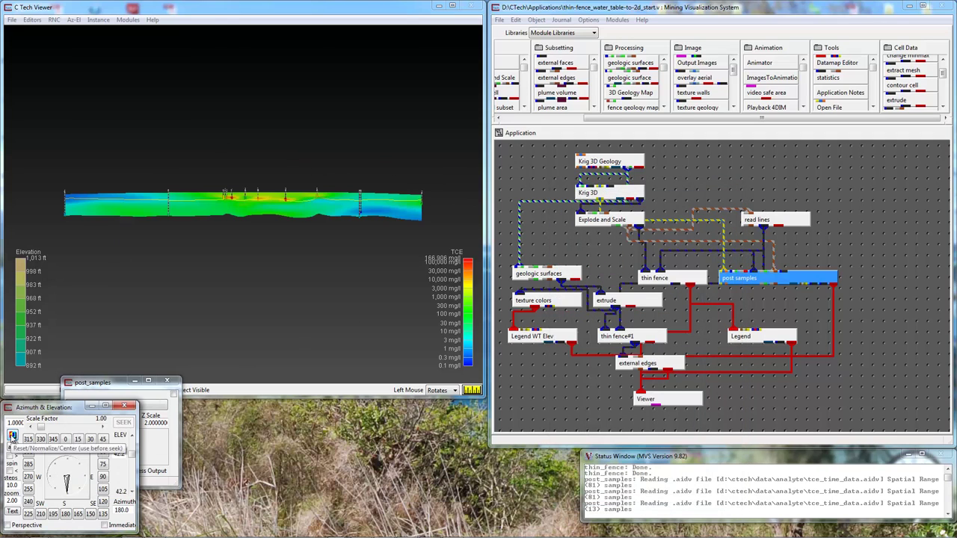
pyautogui.click(168, 381)
pyautogui.scroll(5, 251, 314)
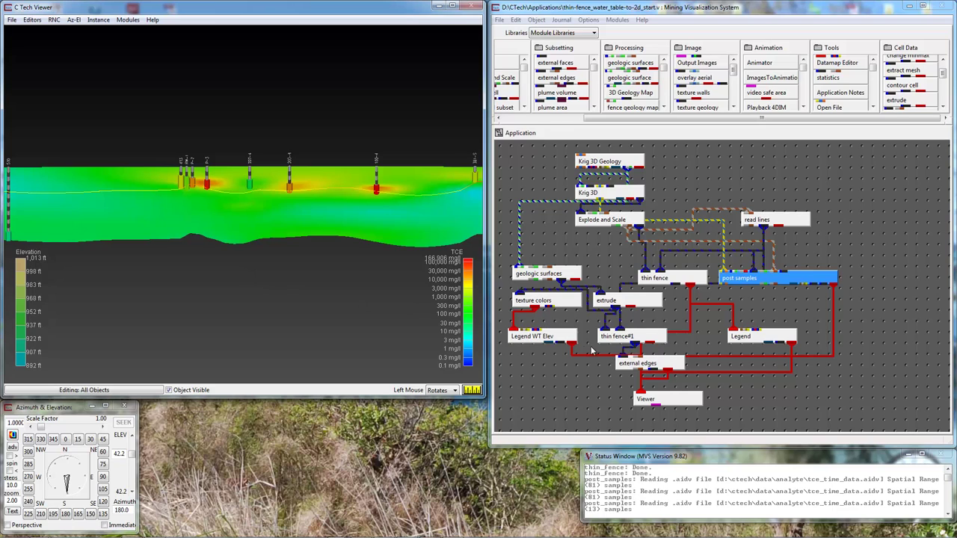
# - Move Legend WT Elev lower and disconnect extrude from texture colors
pyautogui.moveTo(566, 340); pyautogui.dragTo(567, 381)
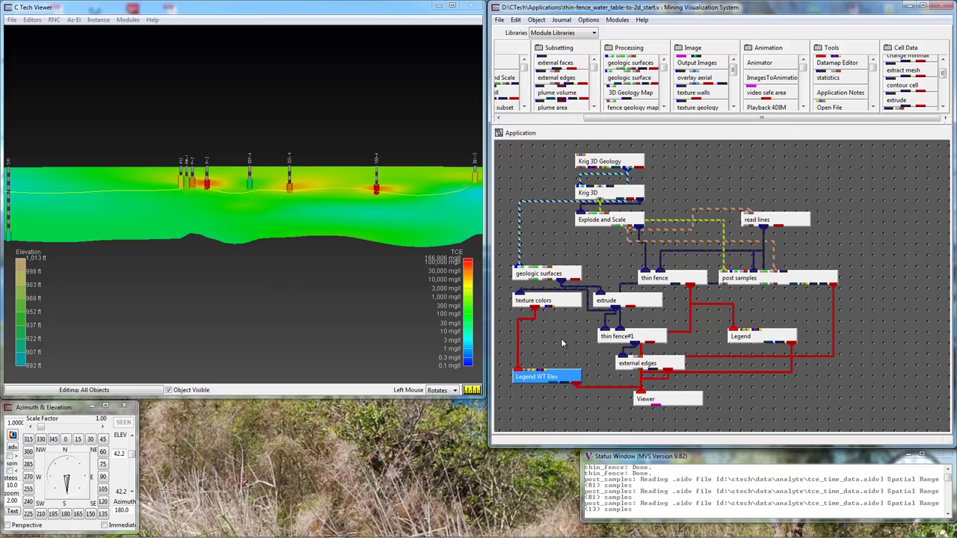
pyautogui.click(536, 308)
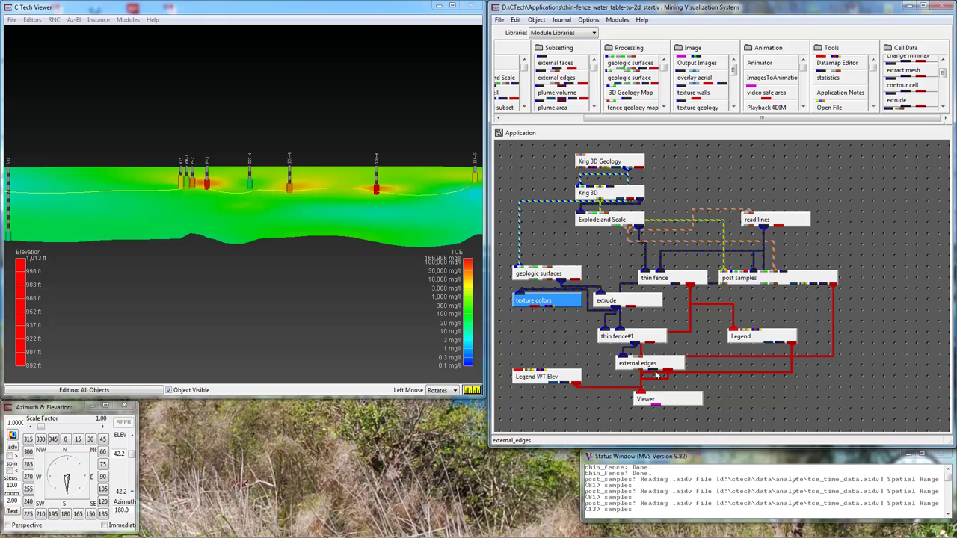
pyautogui.moveTo(669, 372); pyautogui.dragTo(527, 371)
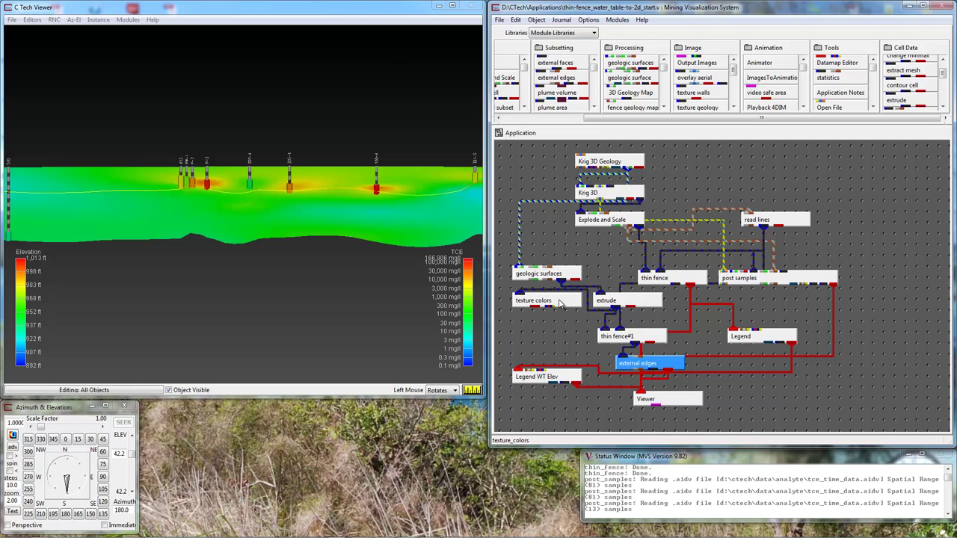
pyautogui.moveTo(562, 303); pyautogui.dragTo(557, 337)
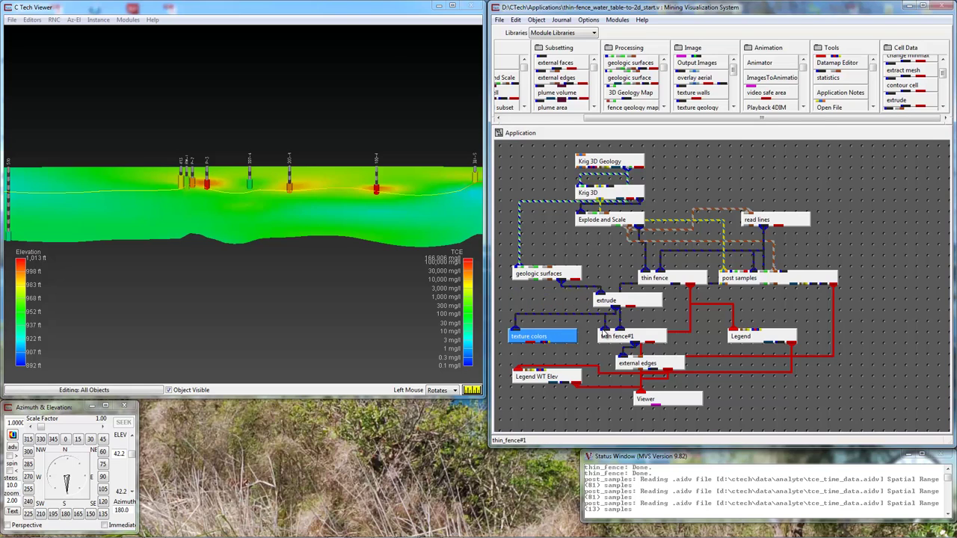
pyautogui.moveTo(612, 306); pyautogui.dragTo(519, 320)
pyautogui.moveTo(665, 372); pyautogui.dragTo(529, 370)
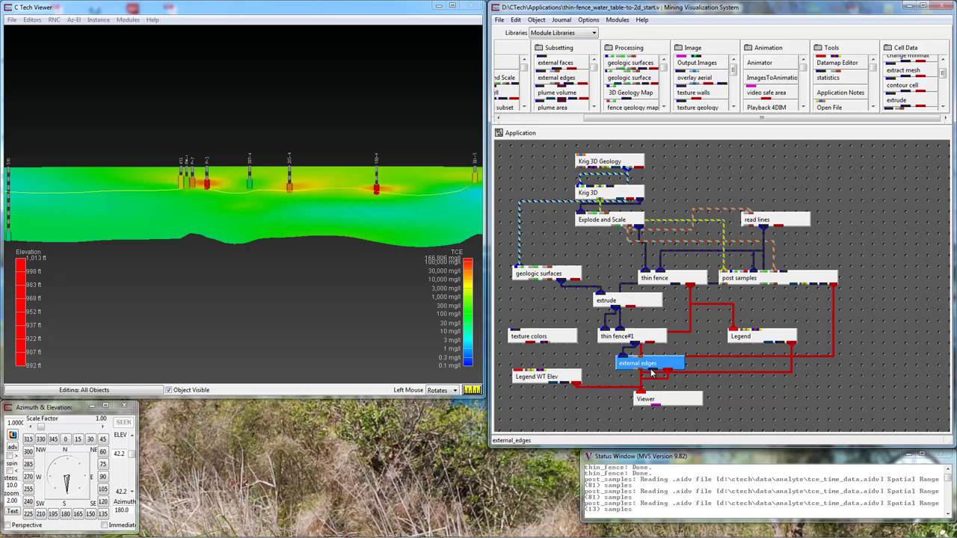
# - Regroup extrude, thin fence#1 and external edges under geologic surfaces, feeding external edges into texture colors
pyautogui.moveTo(614, 305); pyautogui.dragTo(549, 253)
pyautogui.click(550, 296)
pyautogui.moveTo(550, 297); pyautogui.dragTo(533, 275)
pyautogui.click(601, 332)
pyautogui.moveTo(585, 316); pyautogui.dragTo(565, 296)
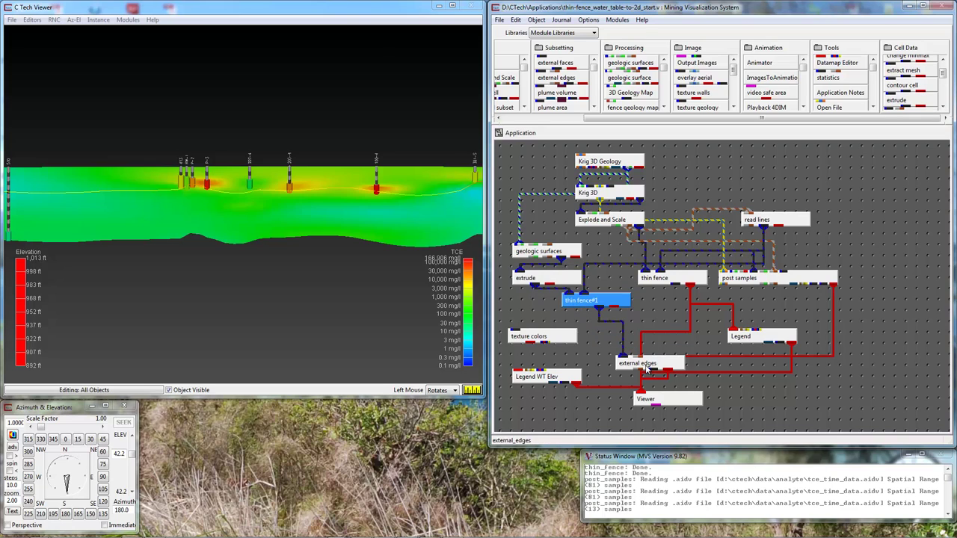
pyautogui.moveTo(646, 368); pyautogui.dragTo(570, 349)
pyautogui.click(605, 334)
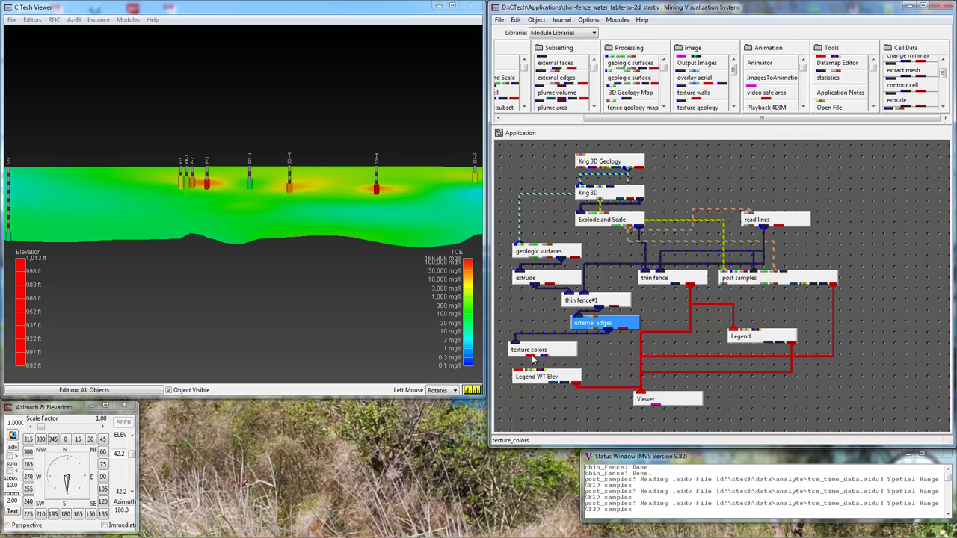
# - Connect the texture colors output port to the Legend WT Elev input port
pyautogui.moveTo(573, 358); pyautogui.dragTo(640, 393)
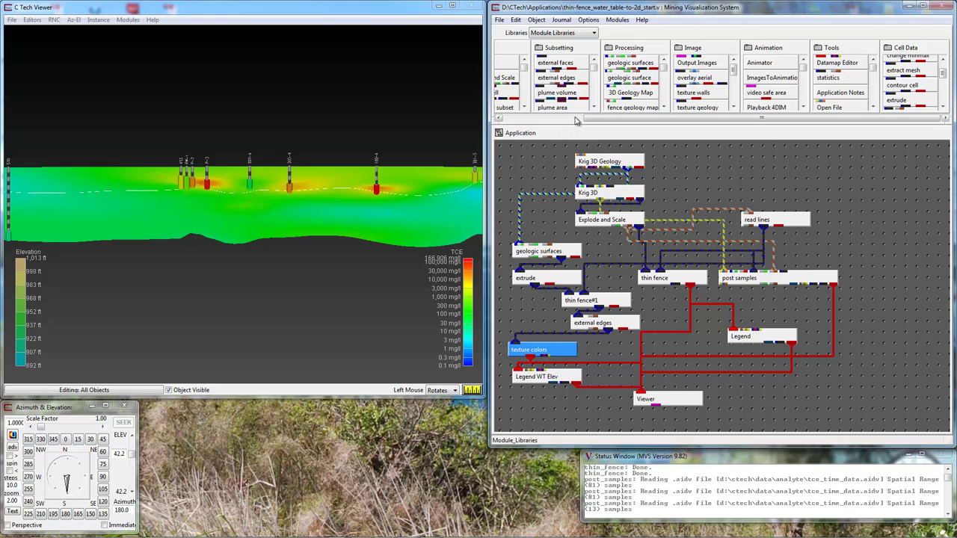
# - Locate the tubes module with Find in All Libraries and place it below external edges
pyautogui.click(536, 19)
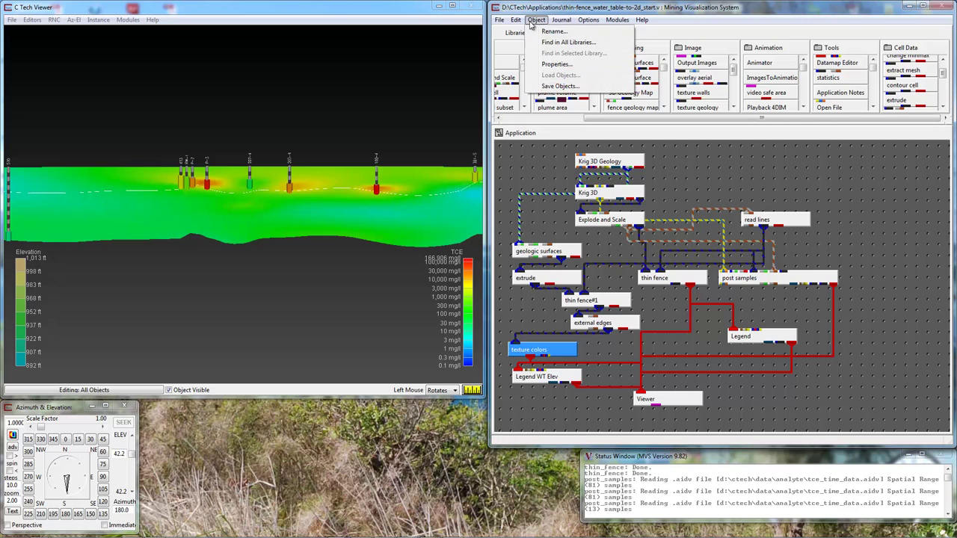
pyautogui.click(553, 42)
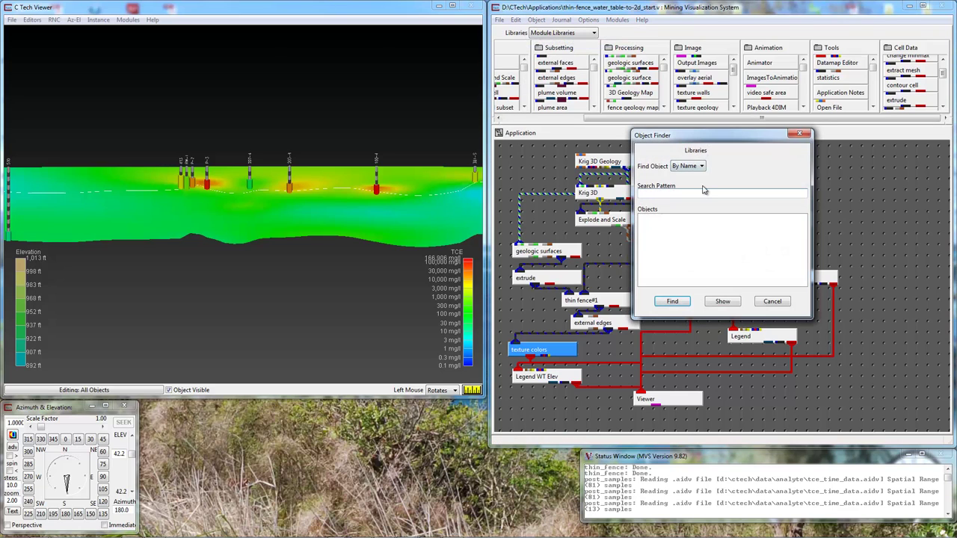
pyautogui.write('tubes')
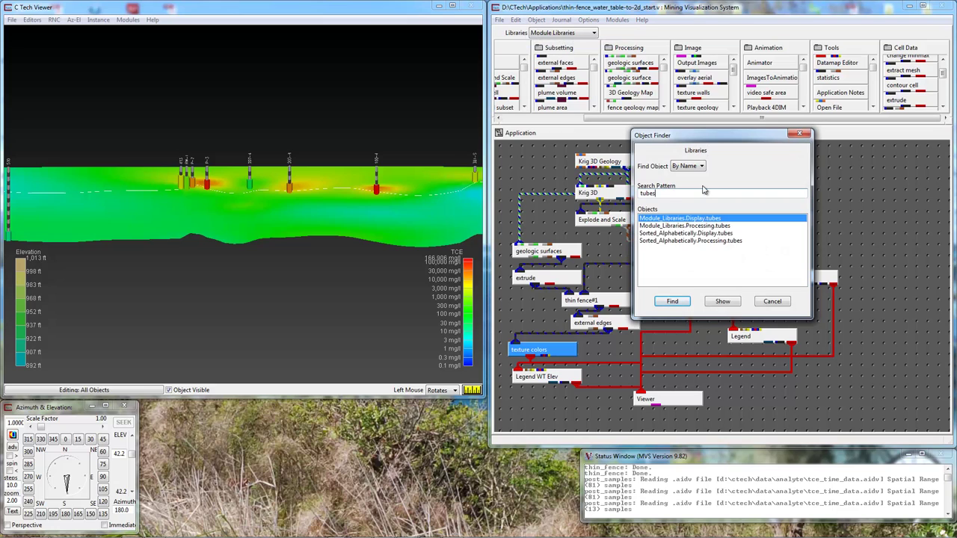
pyautogui.click(729, 302)
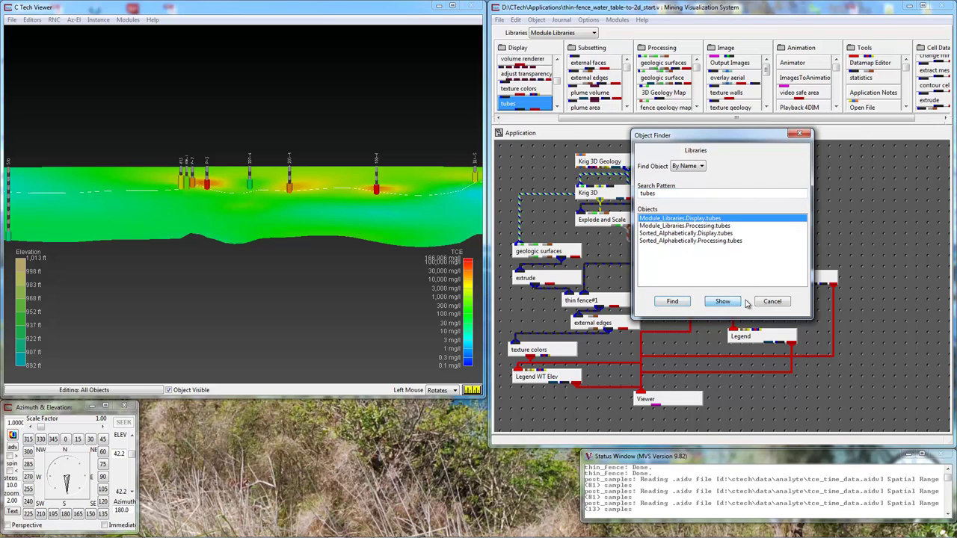
pyautogui.click(771, 301)
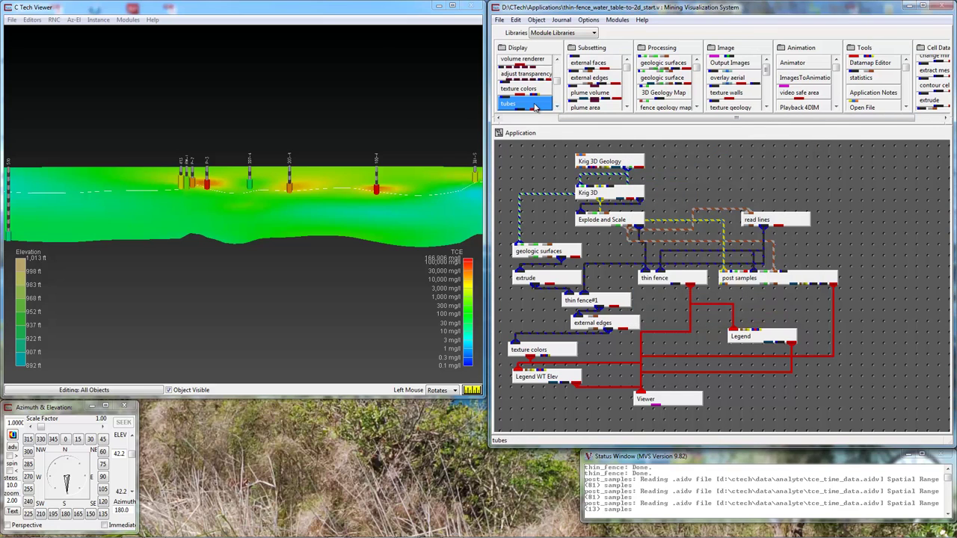
pyautogui.moveTo(535, 107); pyautogui.dragTo(606, 345)
pyautogui.click(595, 329)
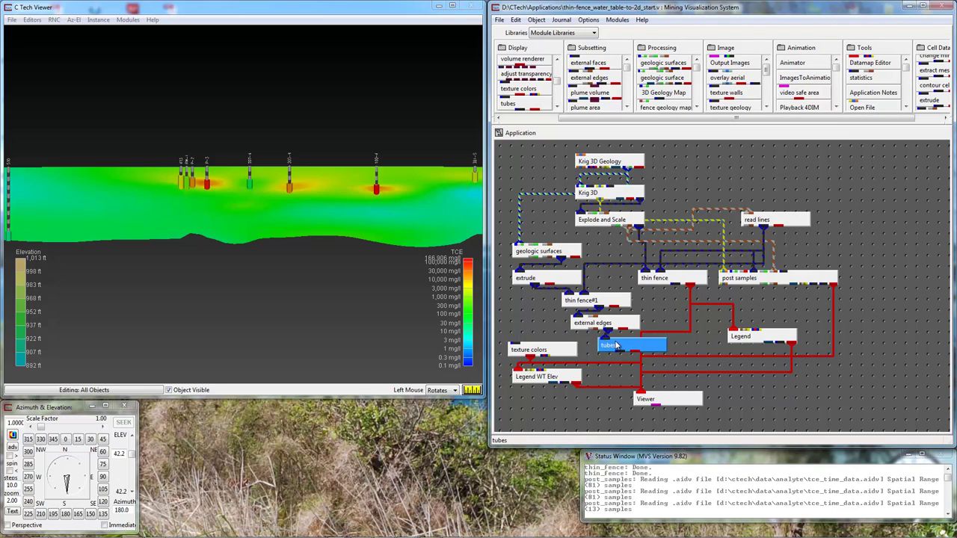
# - Make the tube radius constant with a scale factor of 5 and tube radius 5
pyautogui.doubleClick(616, 346)
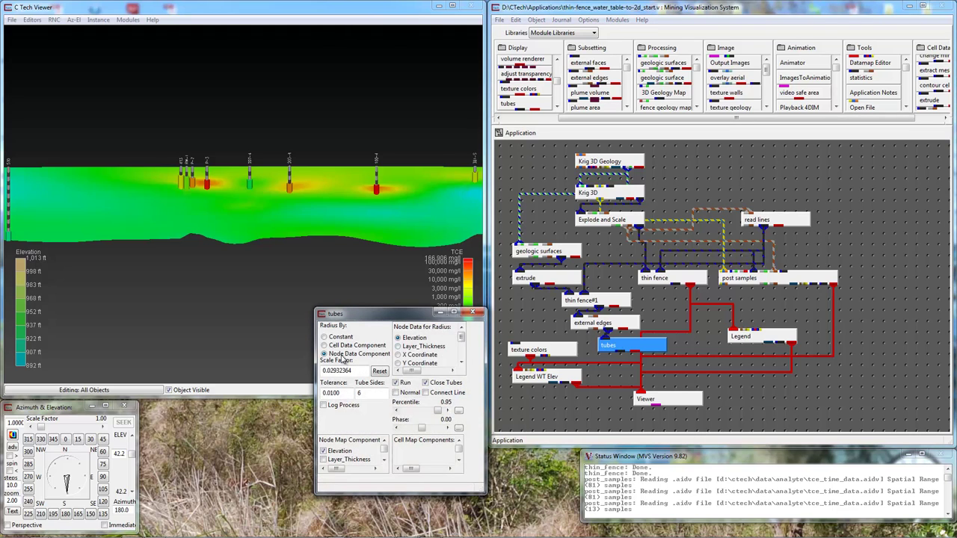
pyautogui.click(324, 337)
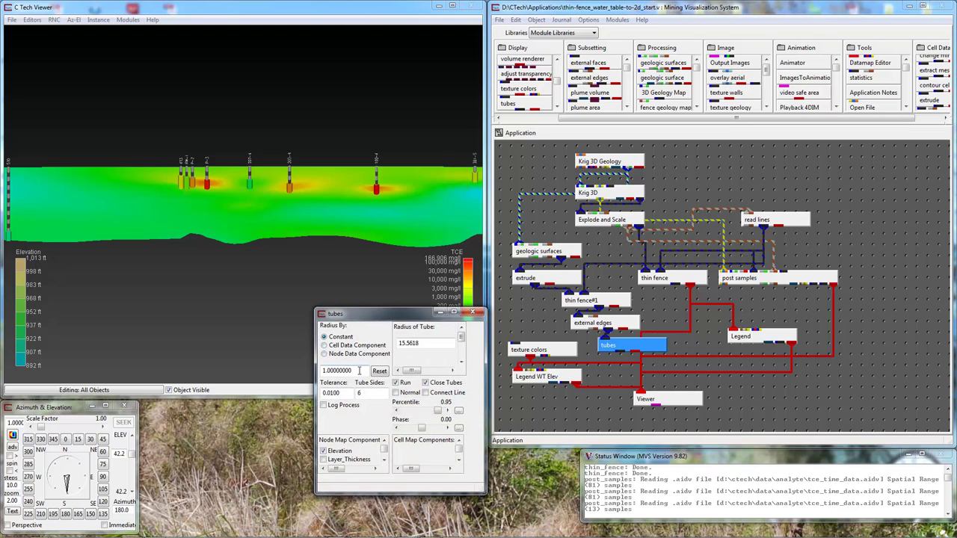
pyautogui.doubleClick(360, 371)
pyautogui.write('5')
pyautogui.press('Return')
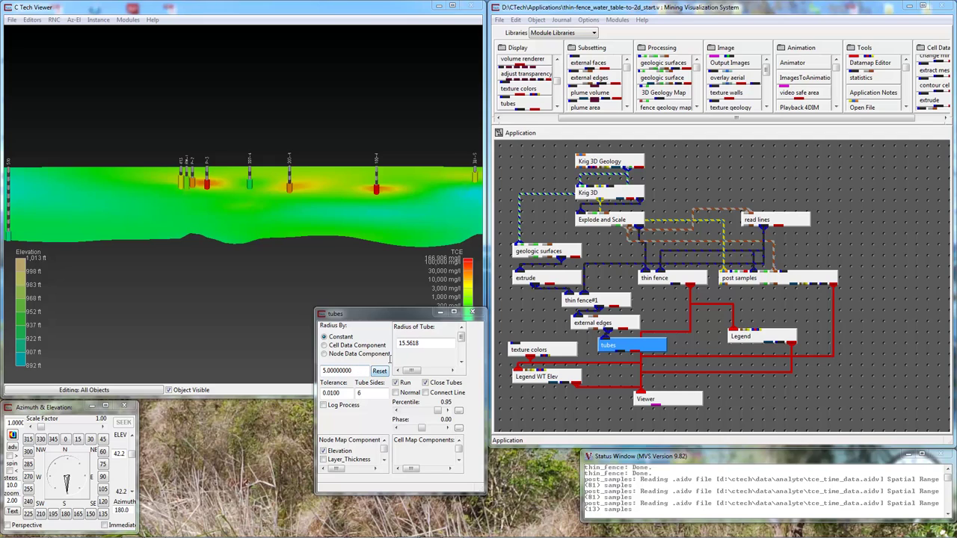
pyautogui.press('Tab')
pyautogui.write('5')
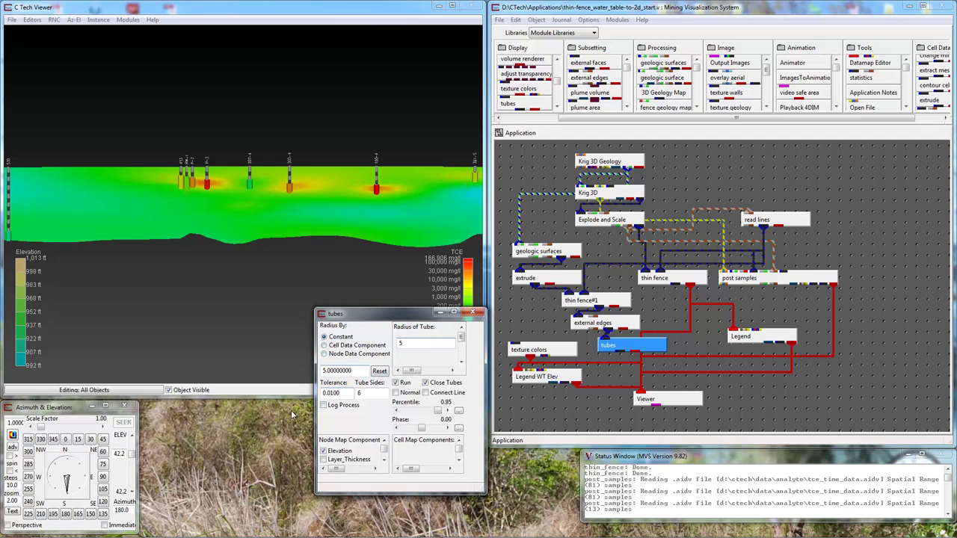
pyautogui.press('Return')
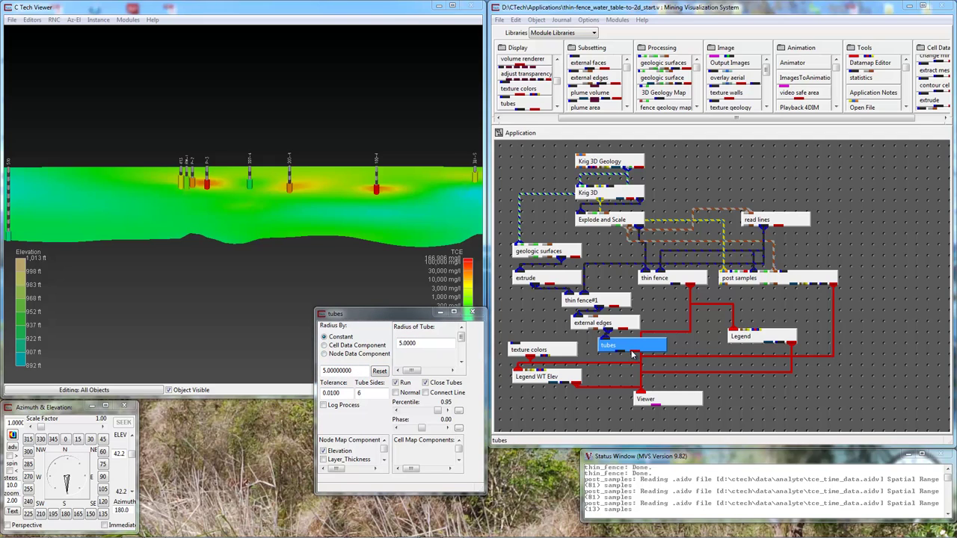
# - Feed tubes into texture colors, then set radius 1, tube radius 2 and Connect Line on
pyautogui.moveTo(620, 354); pyautogui.dragTo(548, 349)
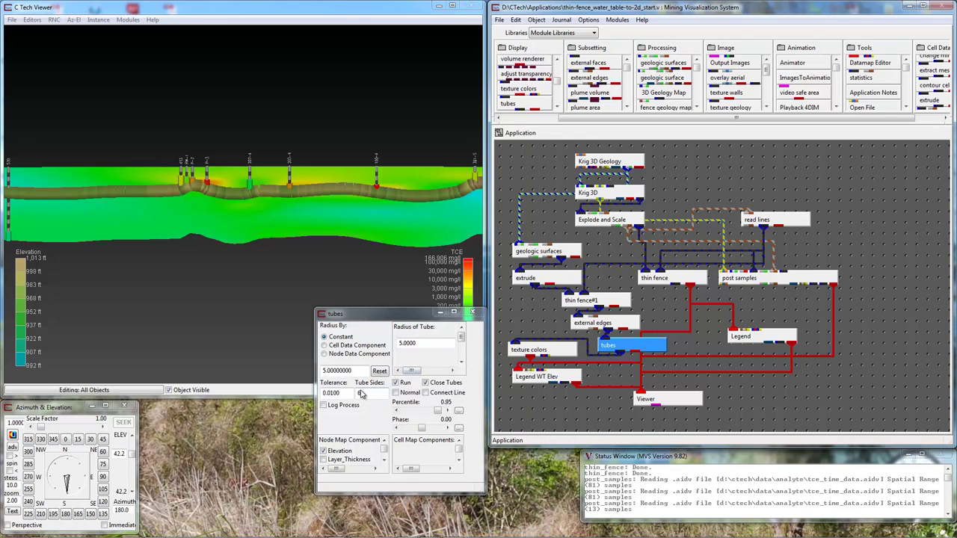
pyautogui.doubleClick(340, 371)
pyautogui.write('1')
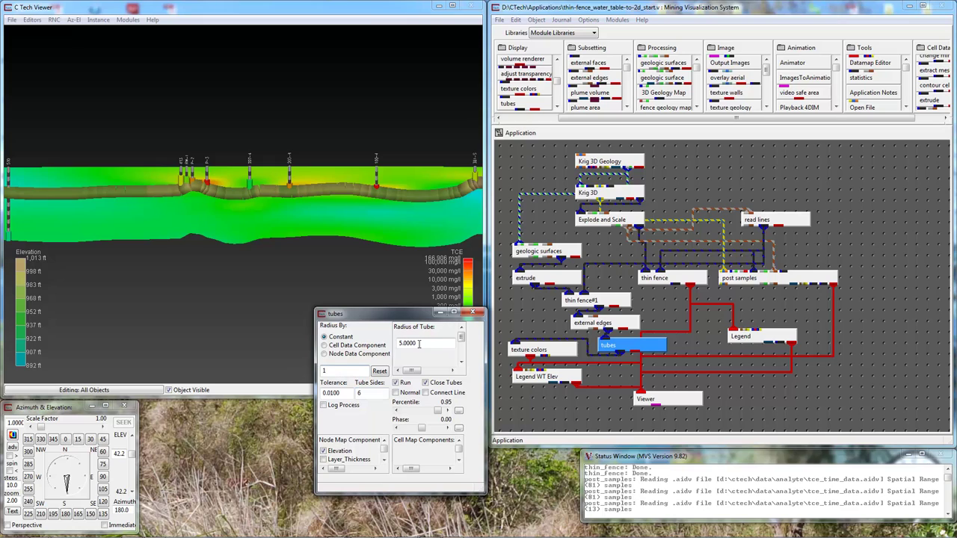
pyautogui.click(418, 344)
pyautogui.doubleClick(419, 343)
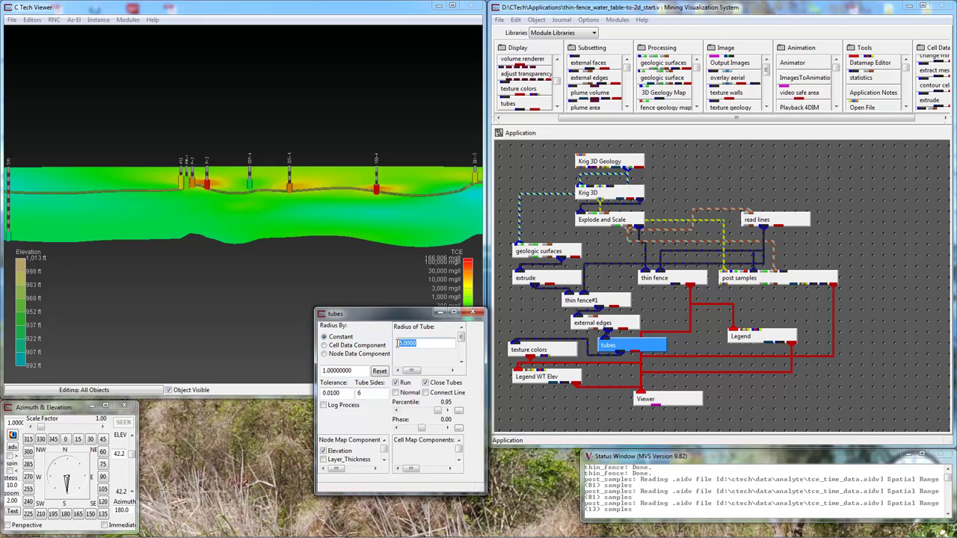
pyautogui.click(425, 393)
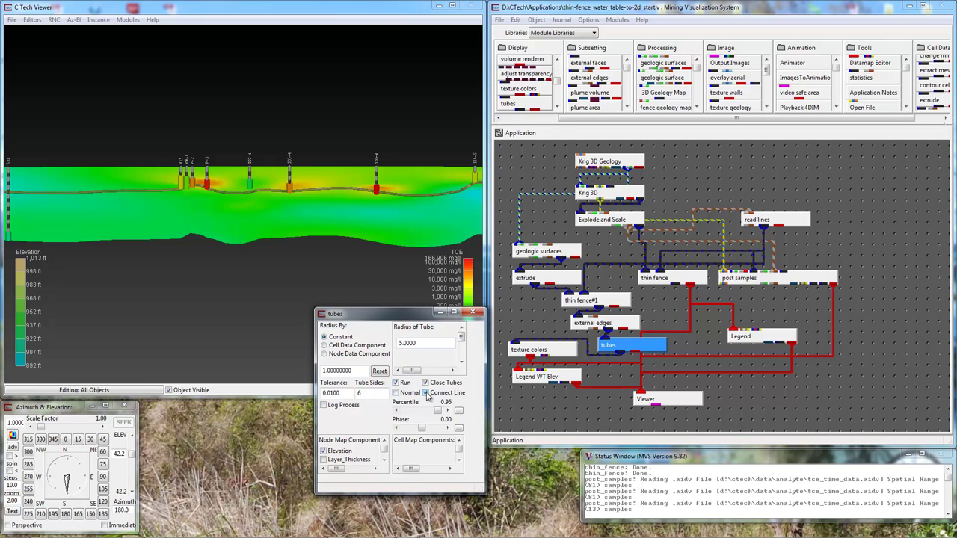
pyautogui.doubleClick(422, 343)
pyautogui.write('2')
pyautogui.press('Return')
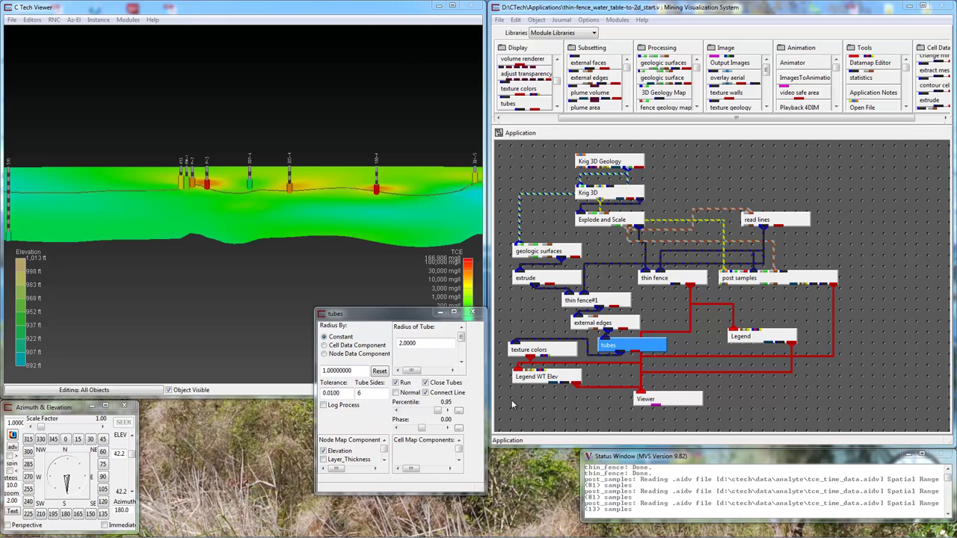
pyautogui.click(471, 318)
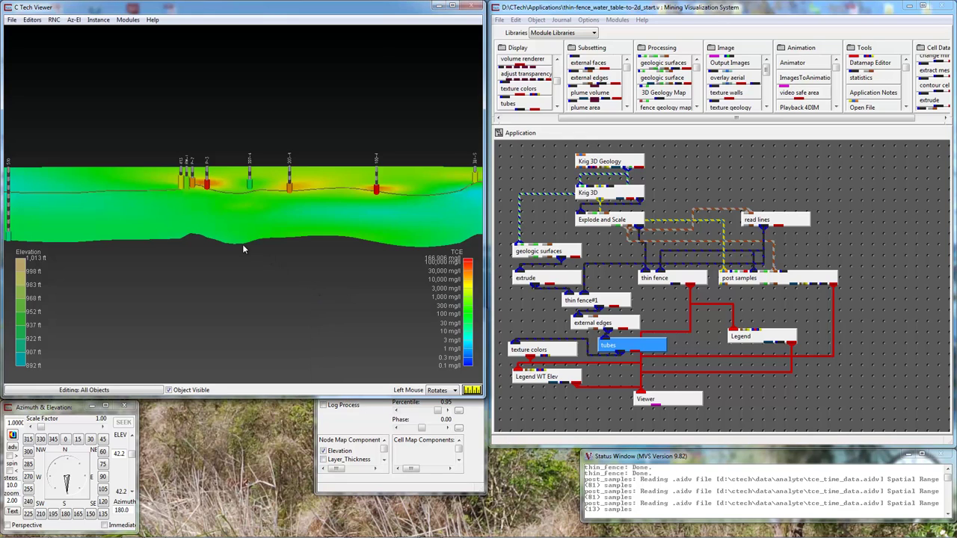
# - Rotate the cross section in the 3D view and close the tube settings panel
pyautogui.moveTo(242, 244); pyautogui.dragTo(242, 206)
pyautogui.click(366, 421)
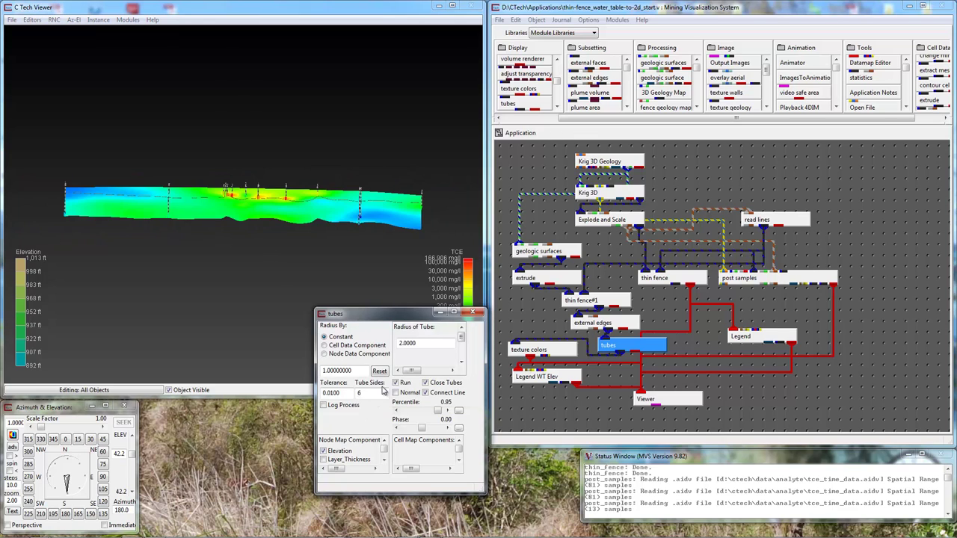
pyautogui.click(304, 281)
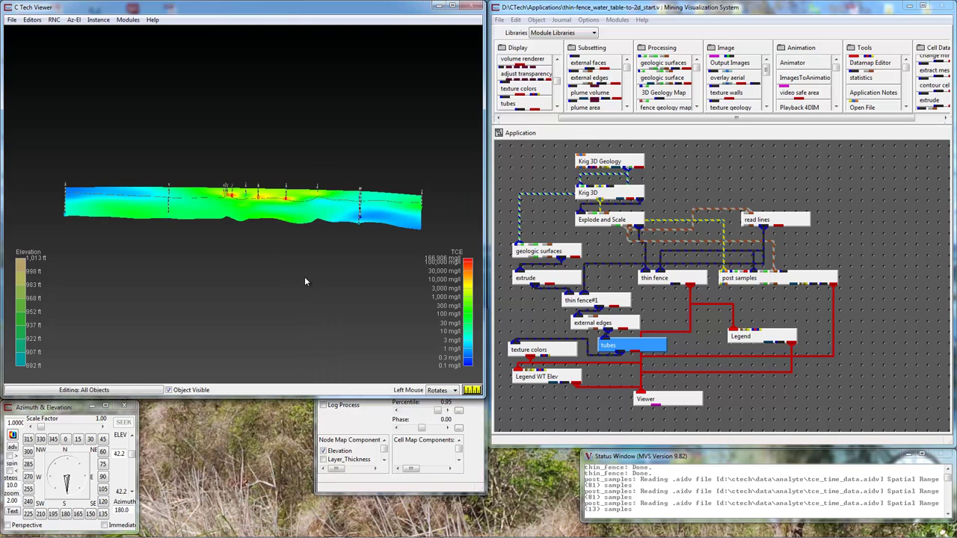
pyautogui.click(468, 431)
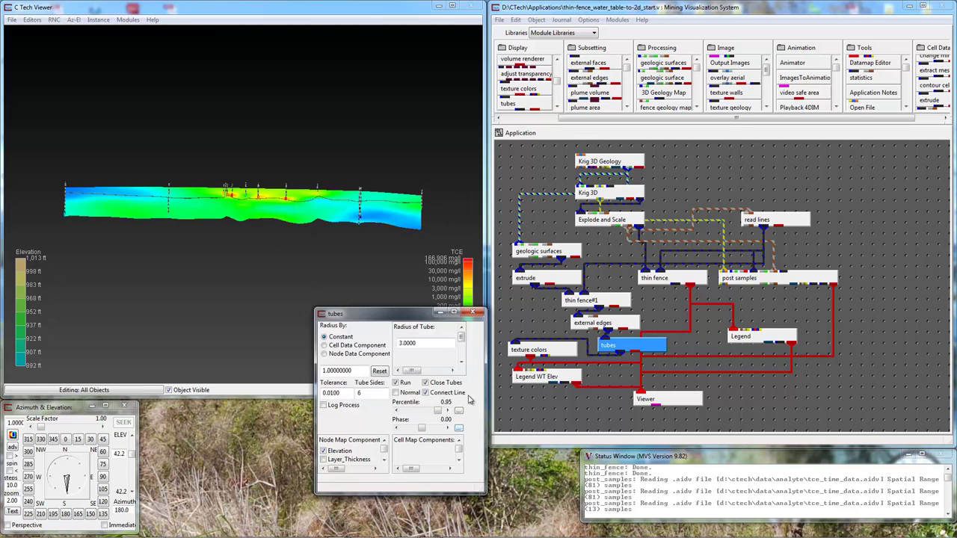
pyautogui.click(472, 313)
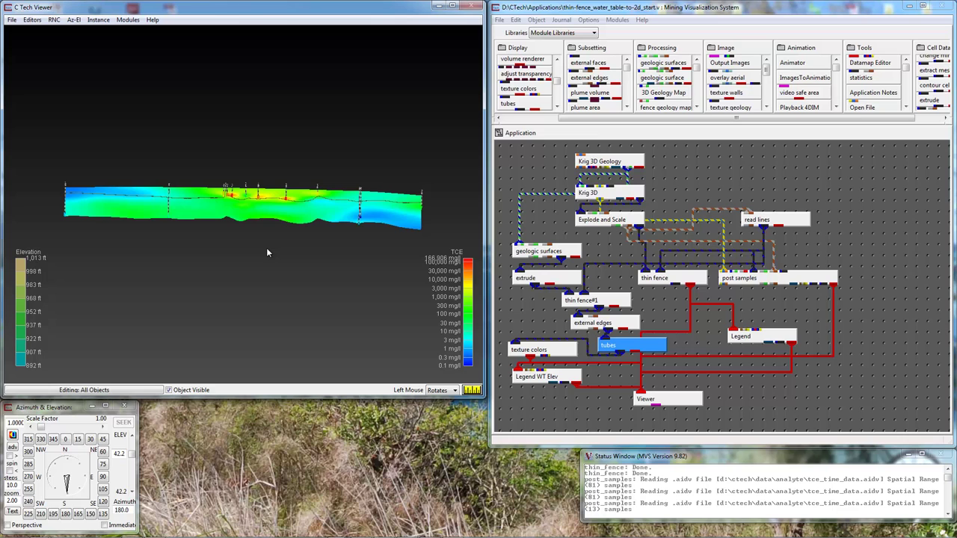
pyautogui.scroll(10, 266, 247)
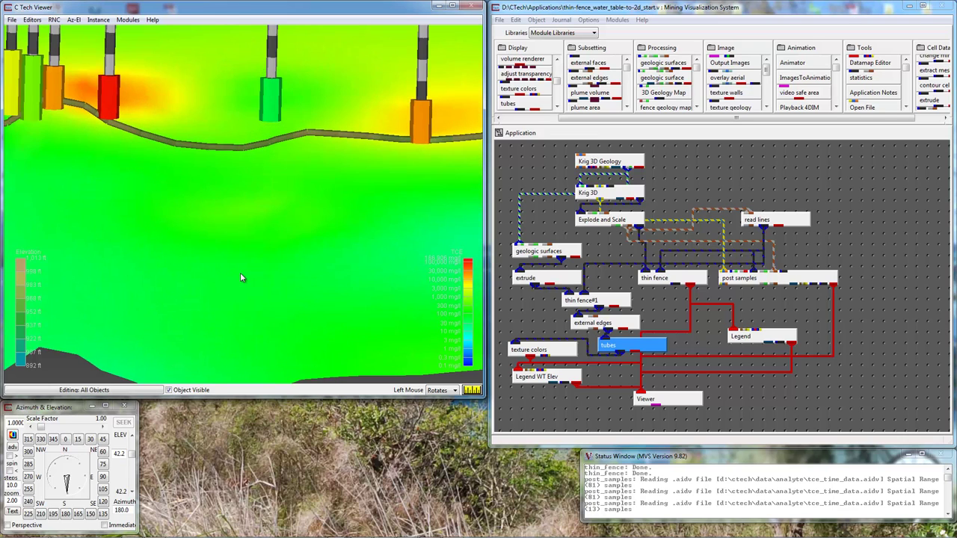
pyautogui.scroll(-2, 240, 272)
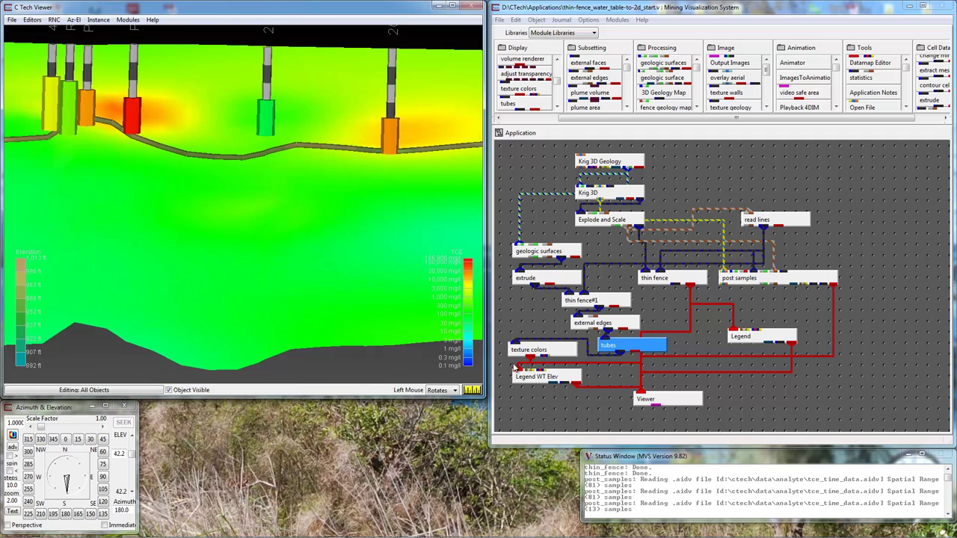
# - Turn off Close Tubes in the tubes module and zoom the view to check the result
pyautogui.doubleClick(611, 347)
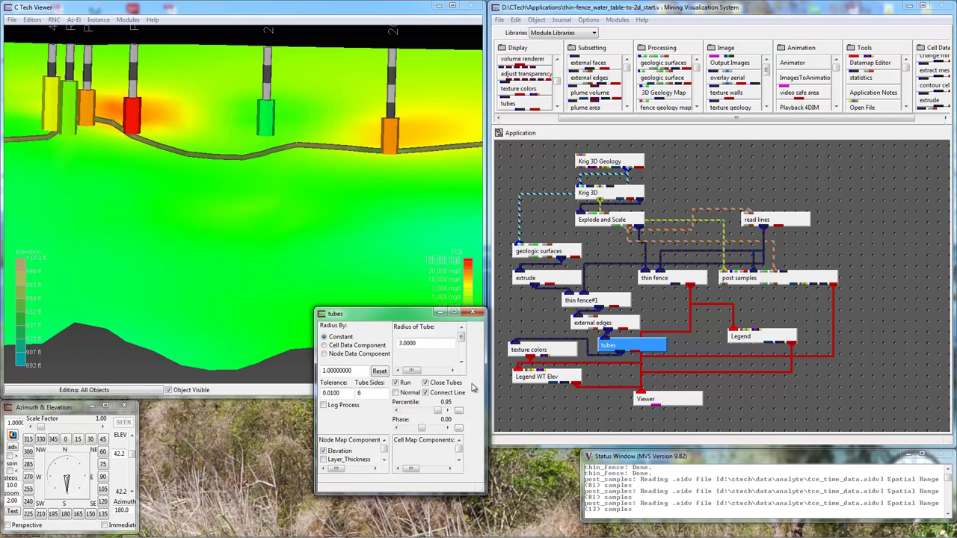
pyautogui.click(424, 393)
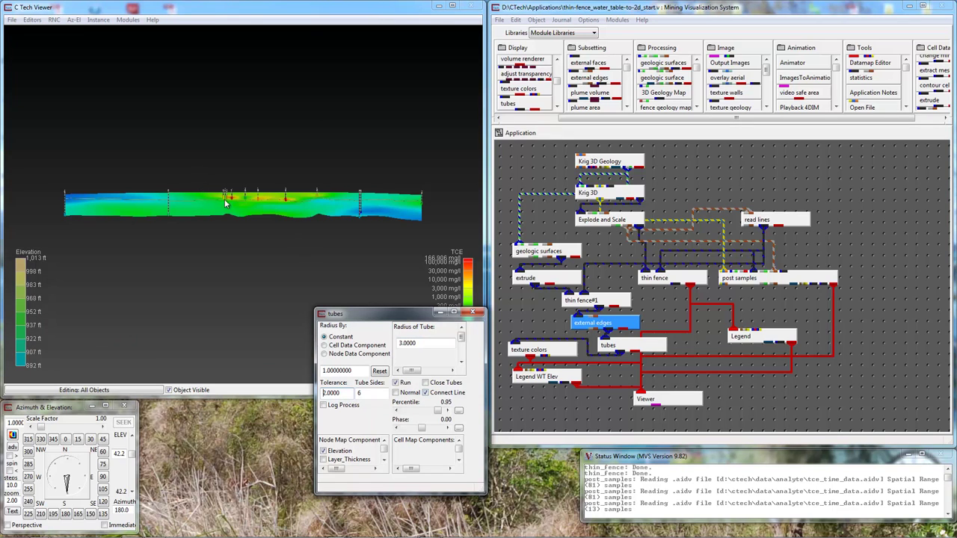
pyautogui.click(267, 228)
pyautogui.scroll(5, 265, 228)
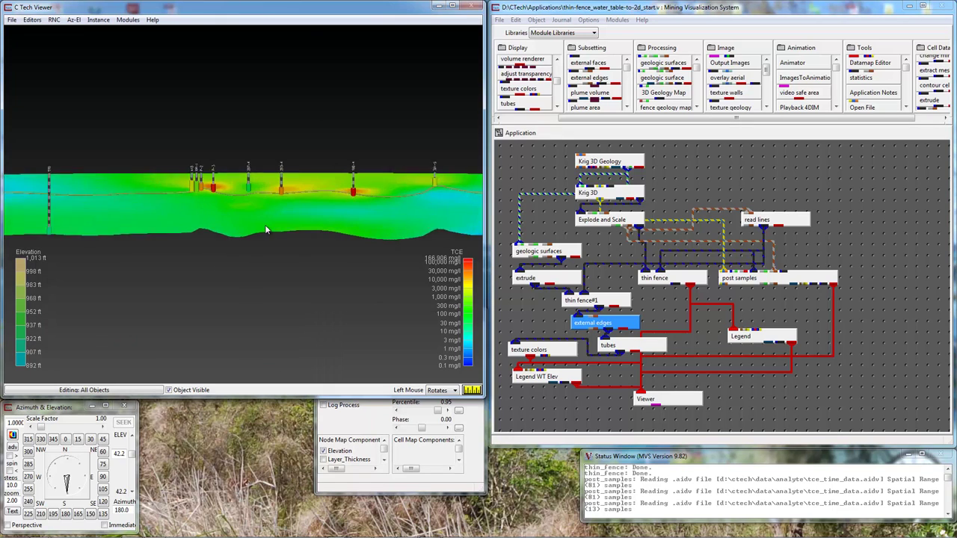
pyautogui.scroll(2, 265, 228)
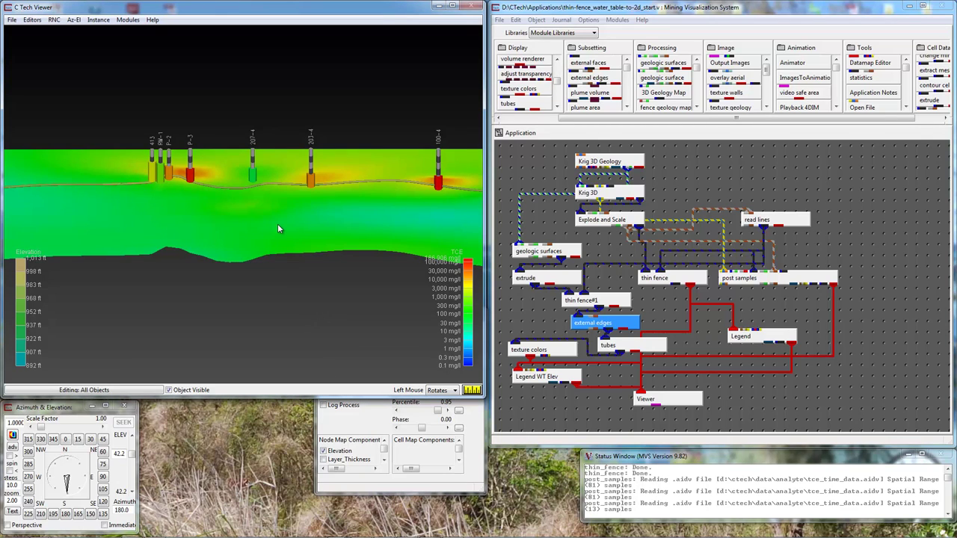
pyautogui.scroll(-5, 277, 229)
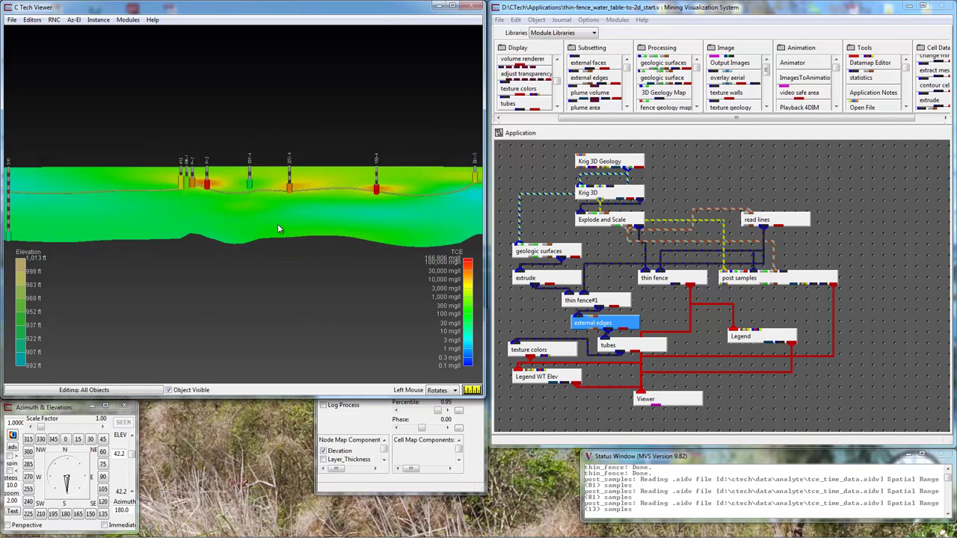
pyautogui.scroll(-2, 276, 228)
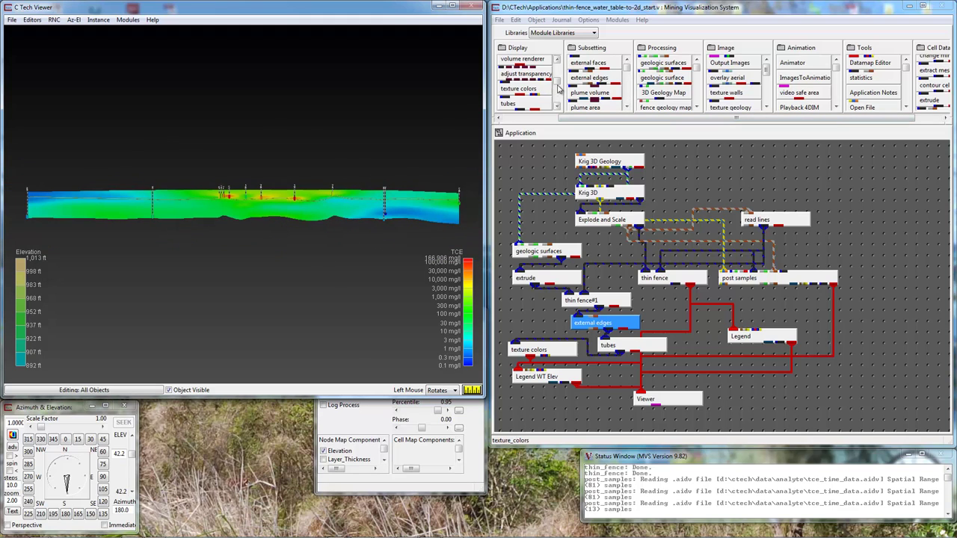
# - Add an axes module wired to the Viewer and fed by the Explode and Scale output
pyautogui.scroll(-2, 557, 80)
pyautogui.scroll(3, 558, 80)
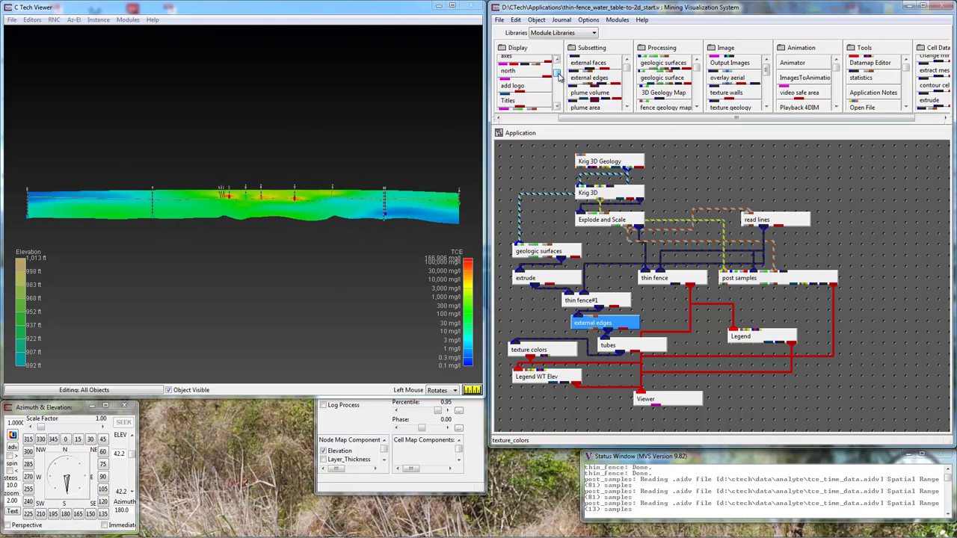
pyautogui.moveTo(508, 71); pyautogui.dragTo(747, 388)
pyautogui.moveTo(677, 400); pyautogui.dragTo(798, 404)
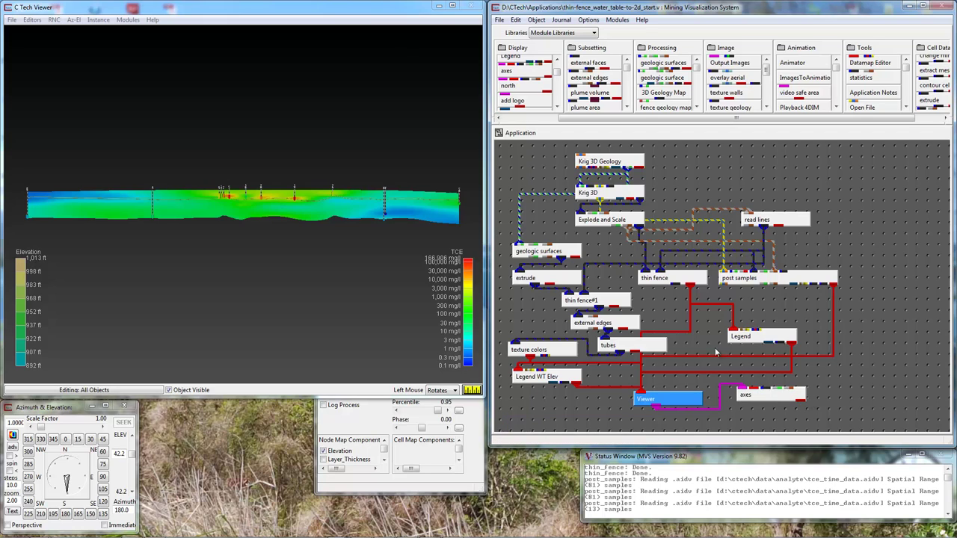
pyautogui.moveTo(632, 232)
pyautogui.mouseDown()
pyautogui.moveTo(747, 314)
pyautogui.moveTo(798, 400)
pyautogui.mouseUp()
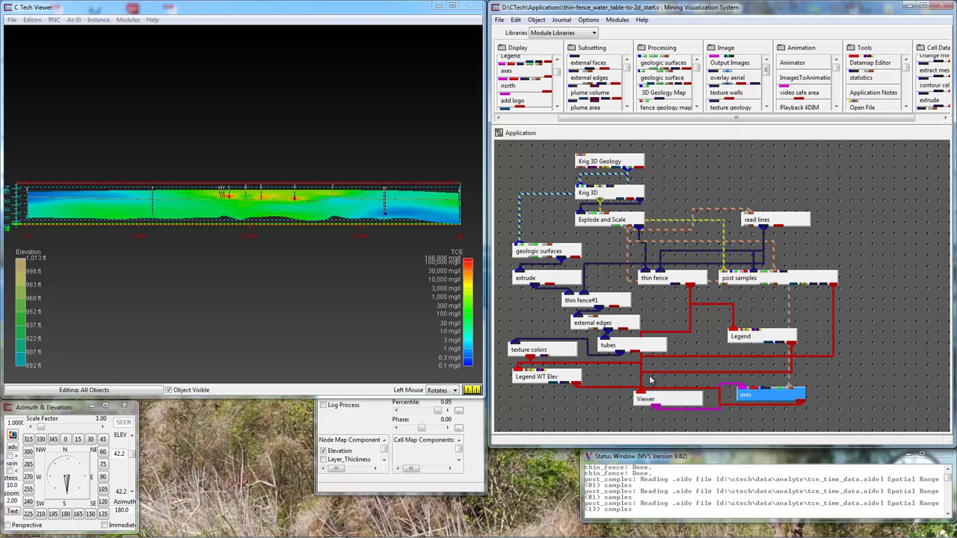
# - Tilt the fence slightly to check the labelled X and Z axes, then select texture colors
pyautogui.moveTo(182, 218); pyautogui.dragTo(204, 176)
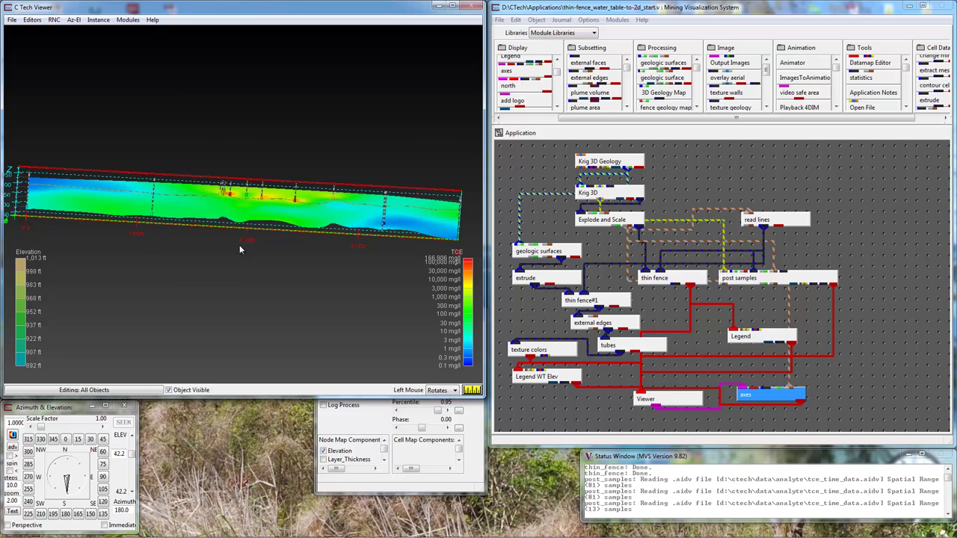
pyautogui.moveTo(403, 196); pyautogui.dragTo(409, 168)
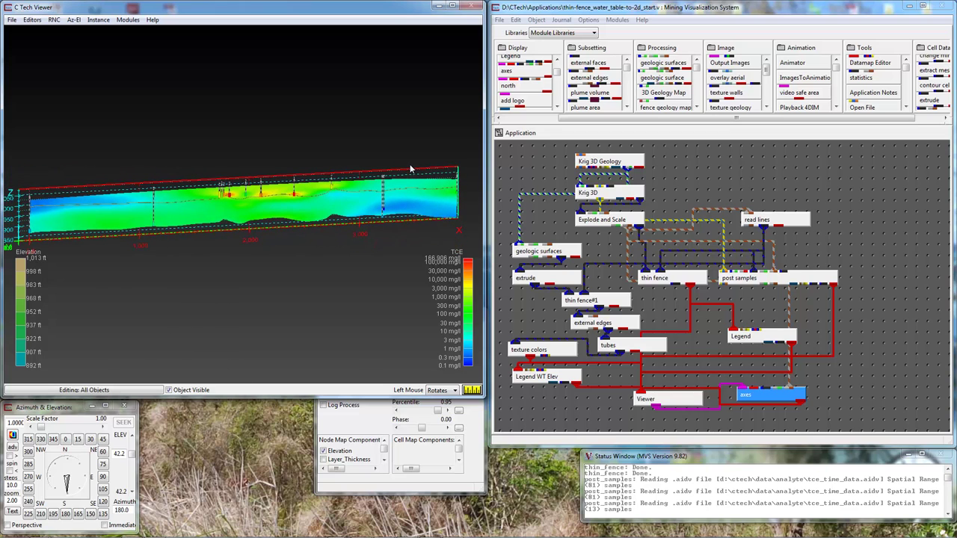
pyautogui.moveTo(223, 183); pyautogui.dragTo(229, 171)
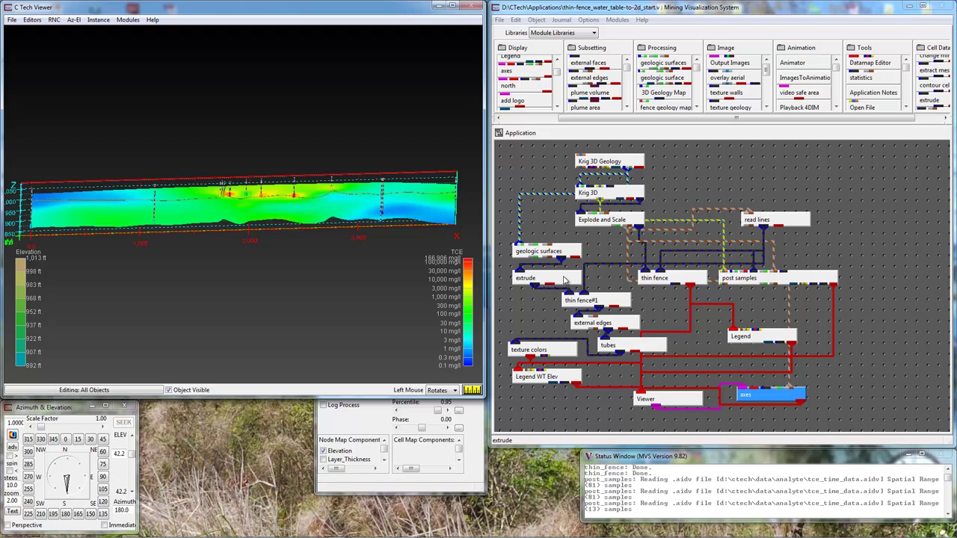
pyautogui.click(557, 351)
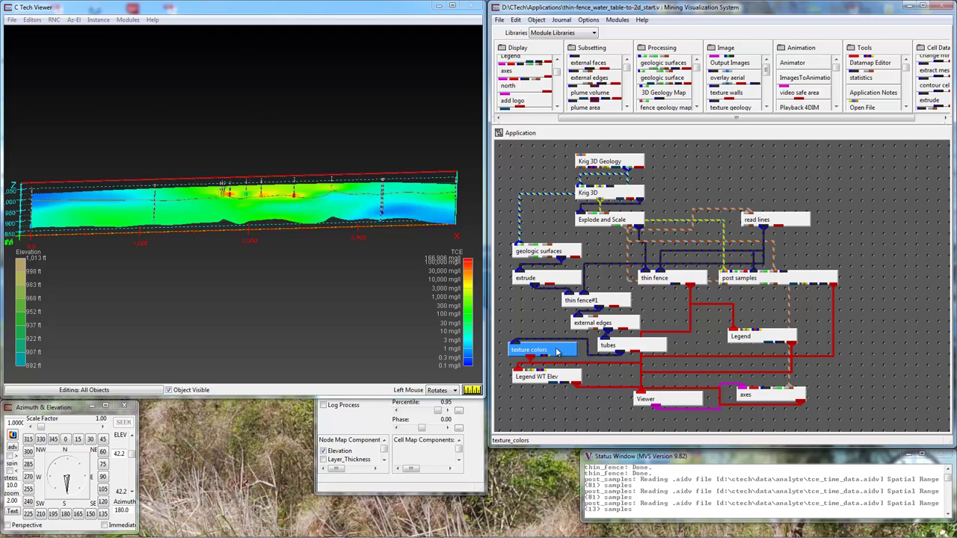